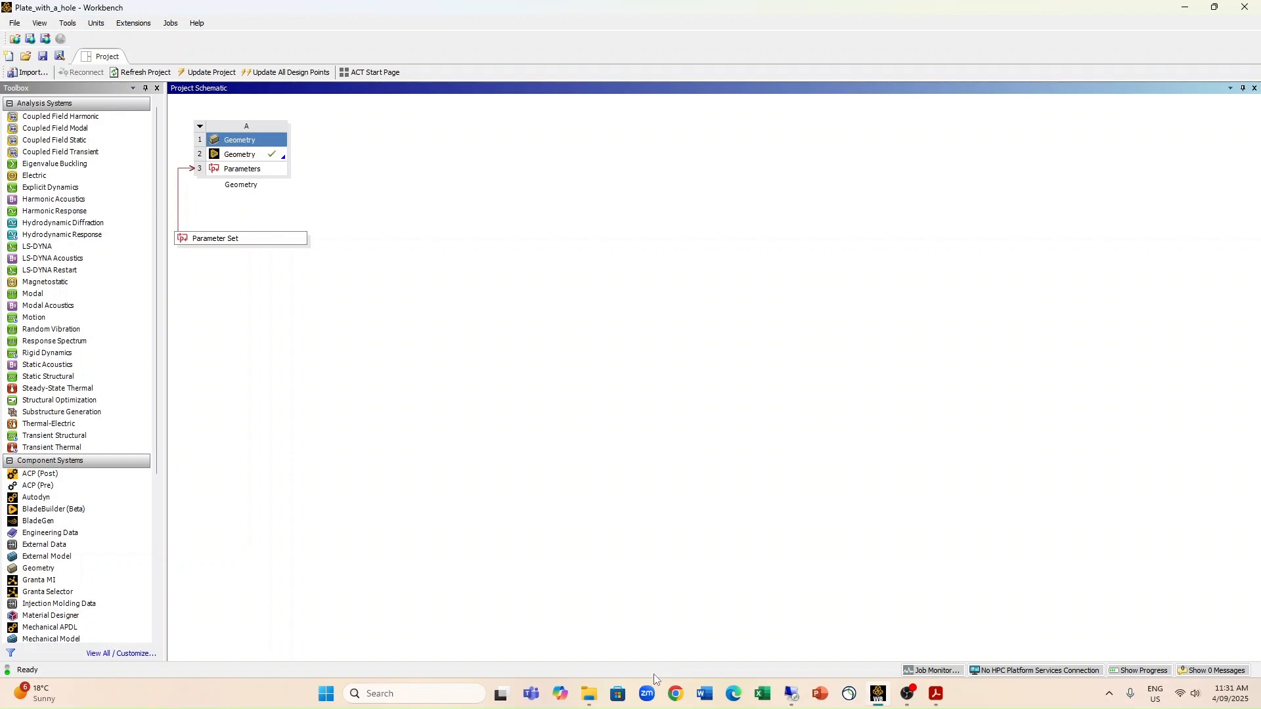
Step: Set the Geometry cell's analysis type to 2D in its properties, then close the properties
left_click(47, 627)
left_click(244, 156)
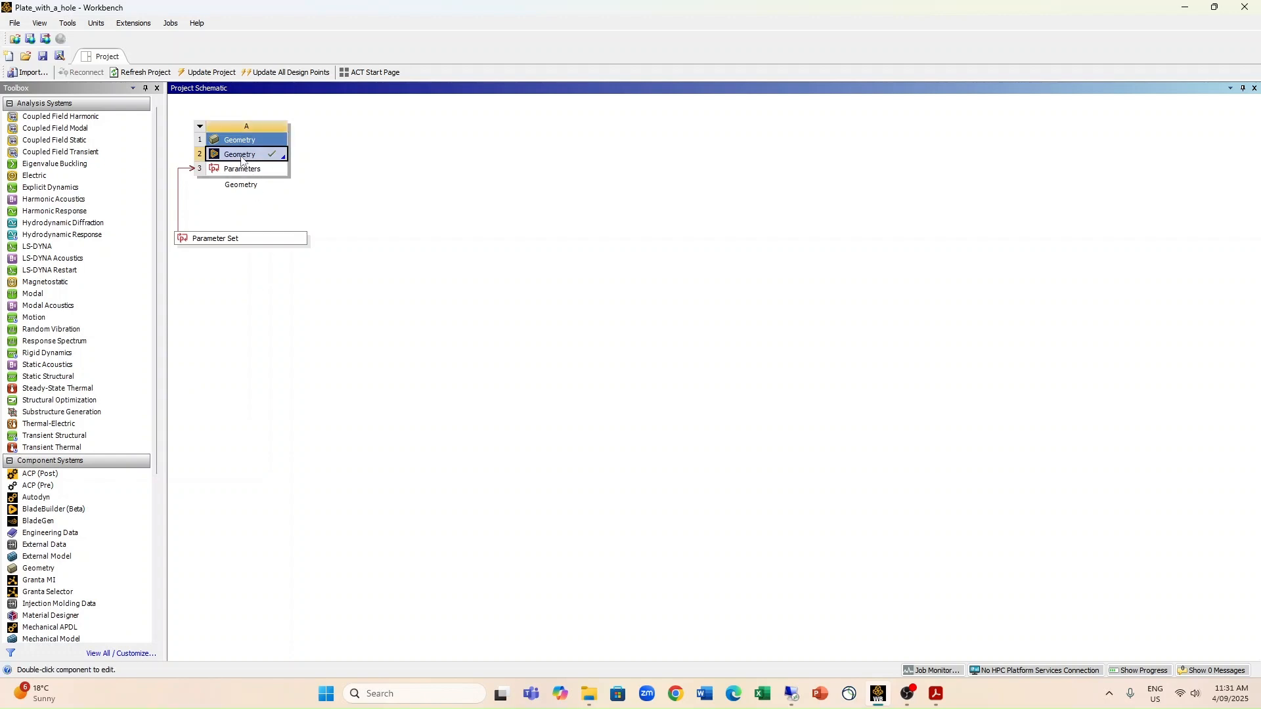
right_click(241, 161)
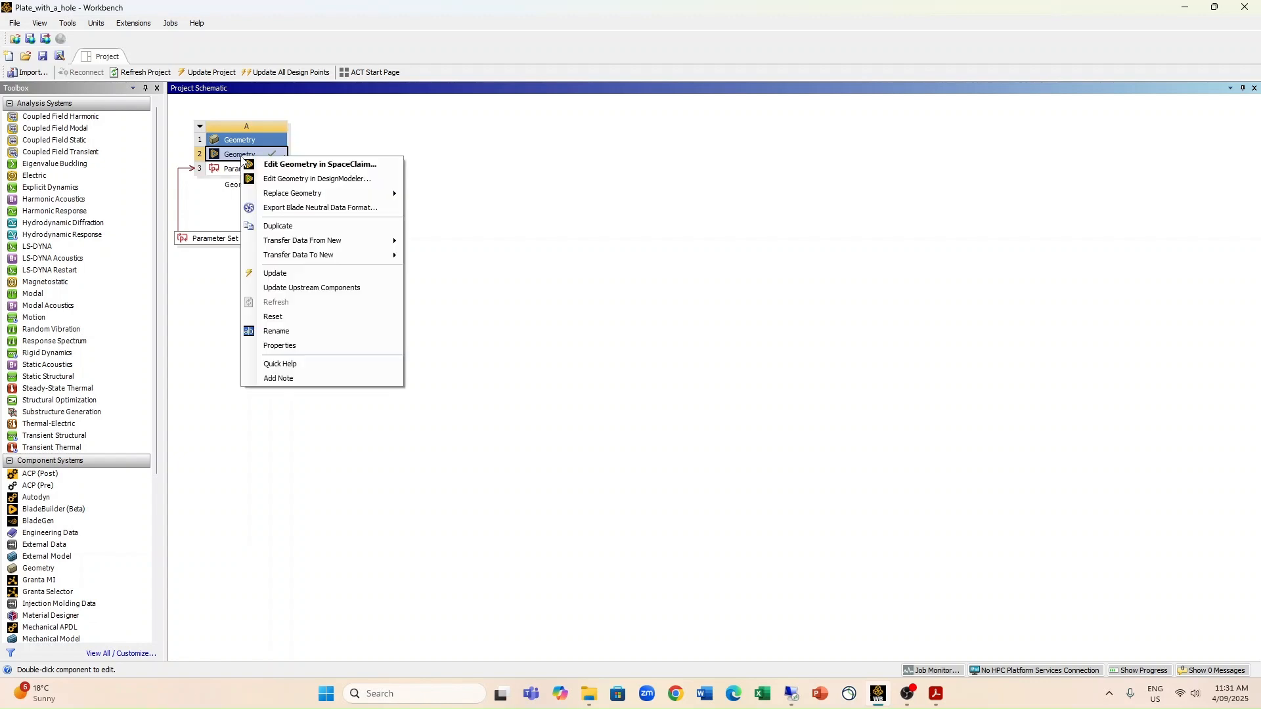
left_click(280, 348)
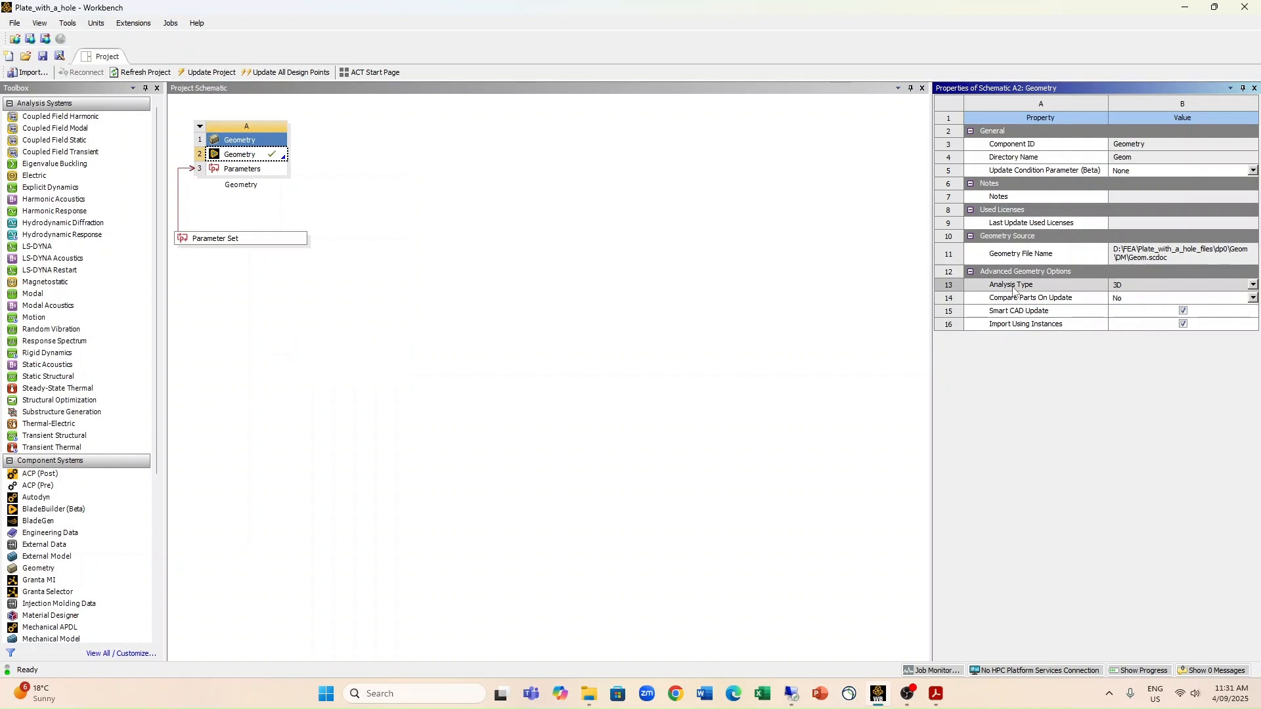
left_click(1146, 286)
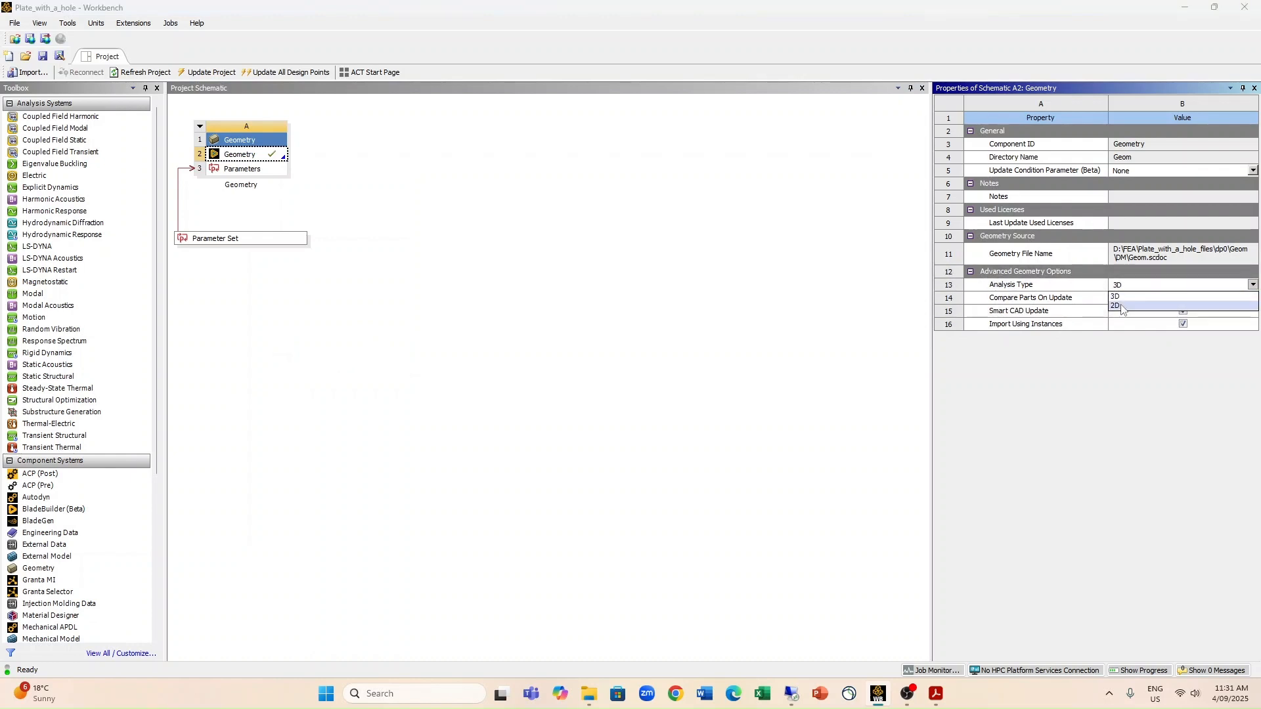
left_click(1123, 307)
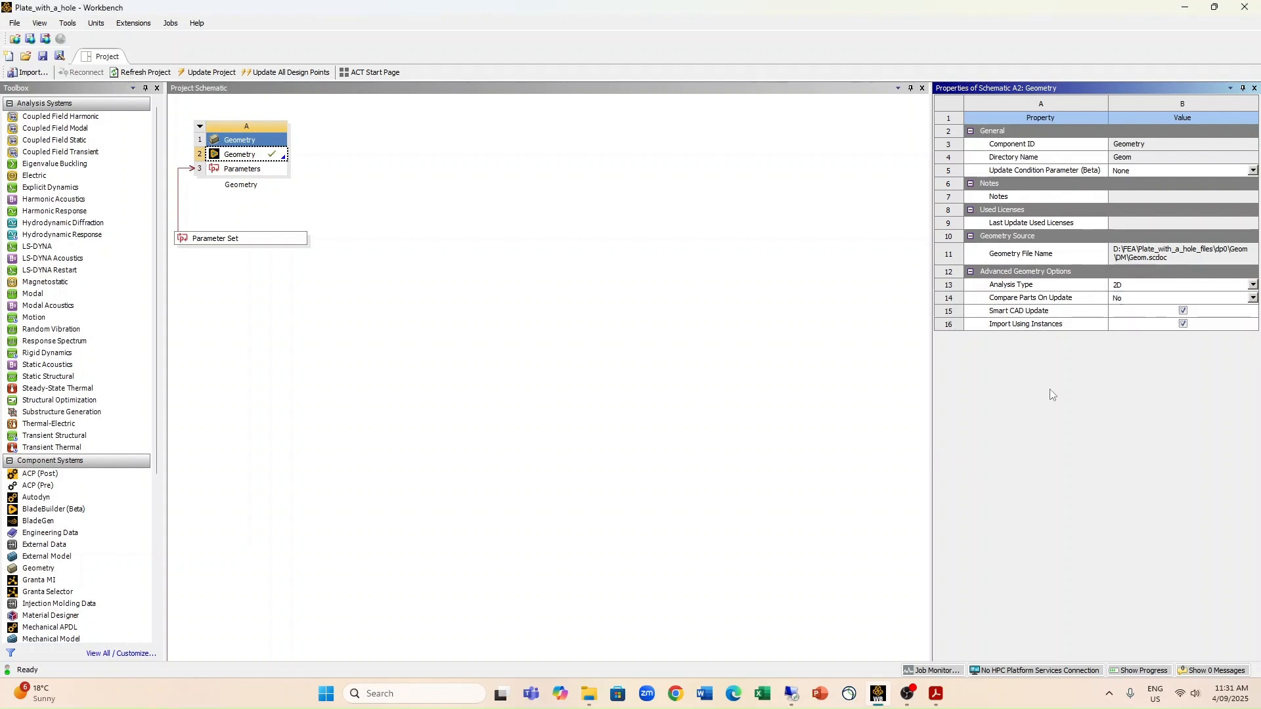
left_click(1255, 88)
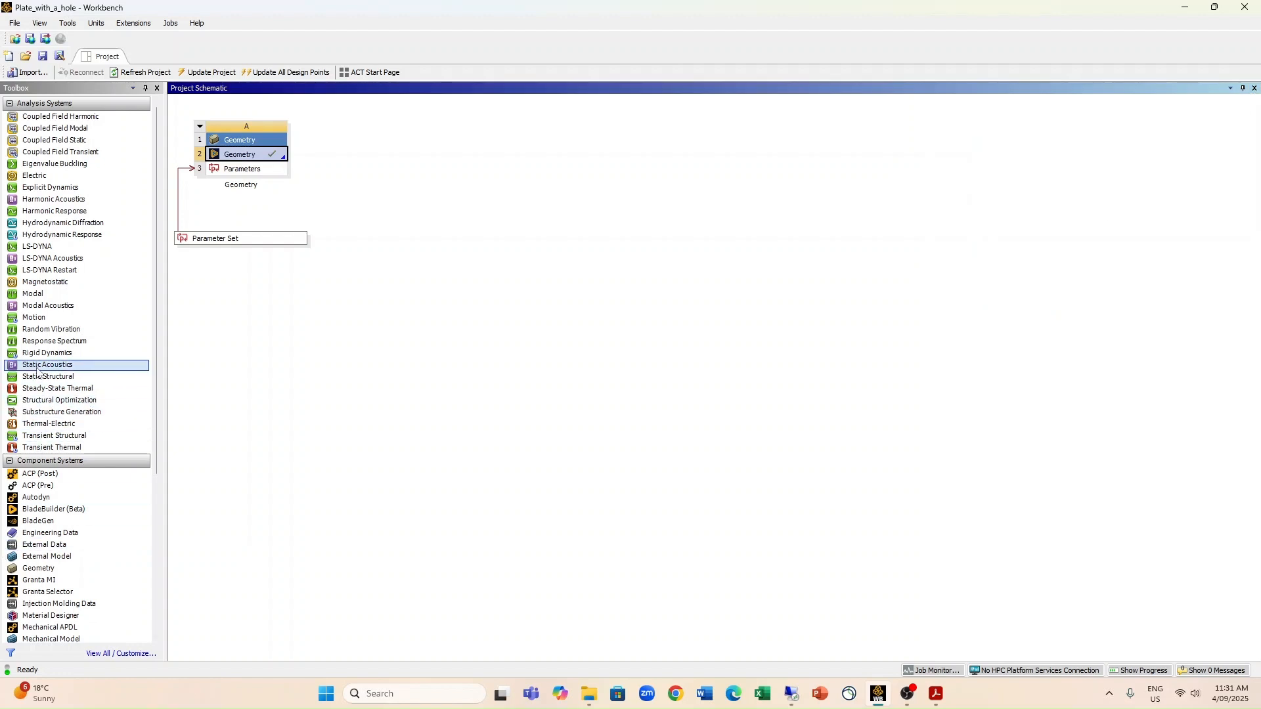
Step: Add a Static Structural system that shares the existing geometry and update its Model cell
left_click_drag(33, 379, 247, 161)
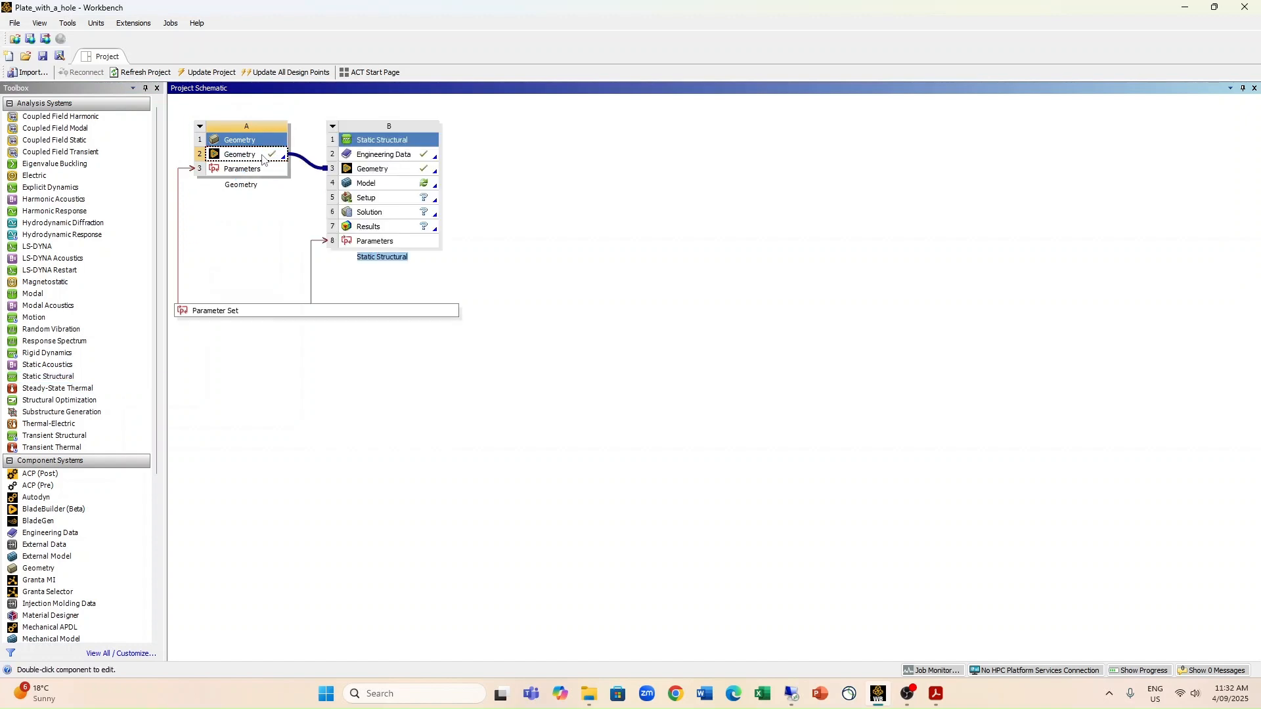
double_click(389, 178)
right_click(390, 181)
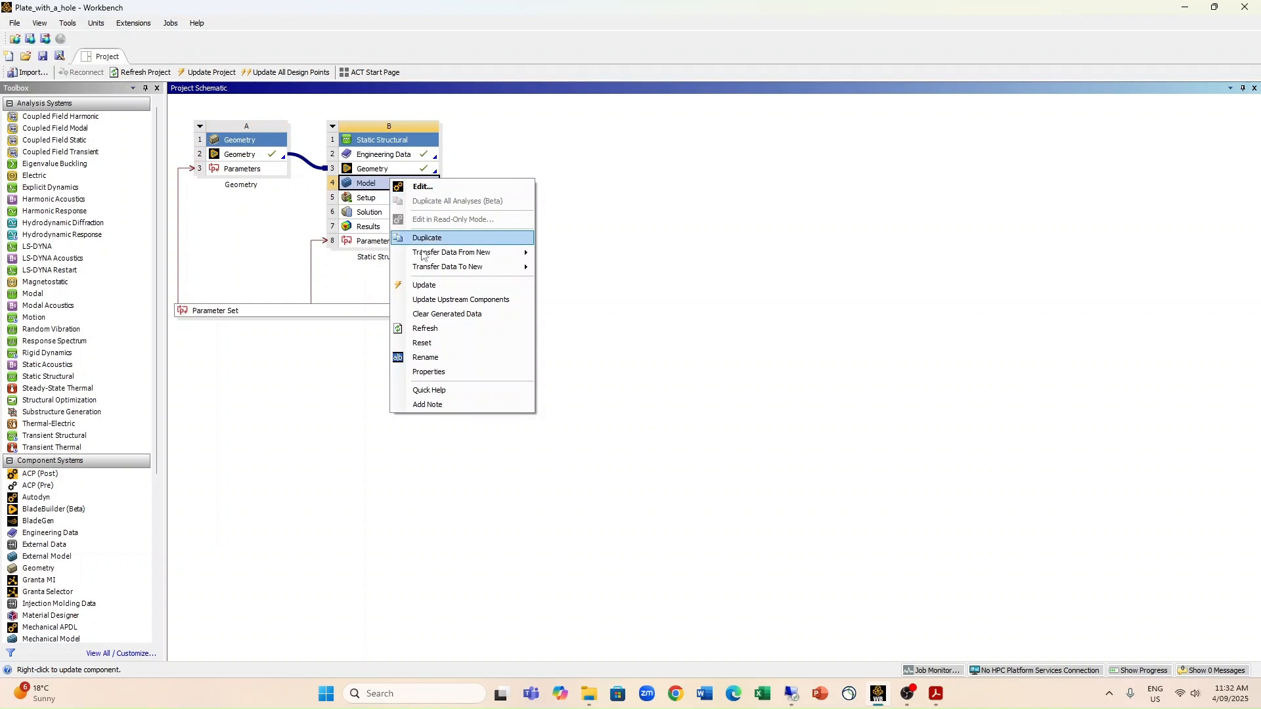
left_click(425, 287)
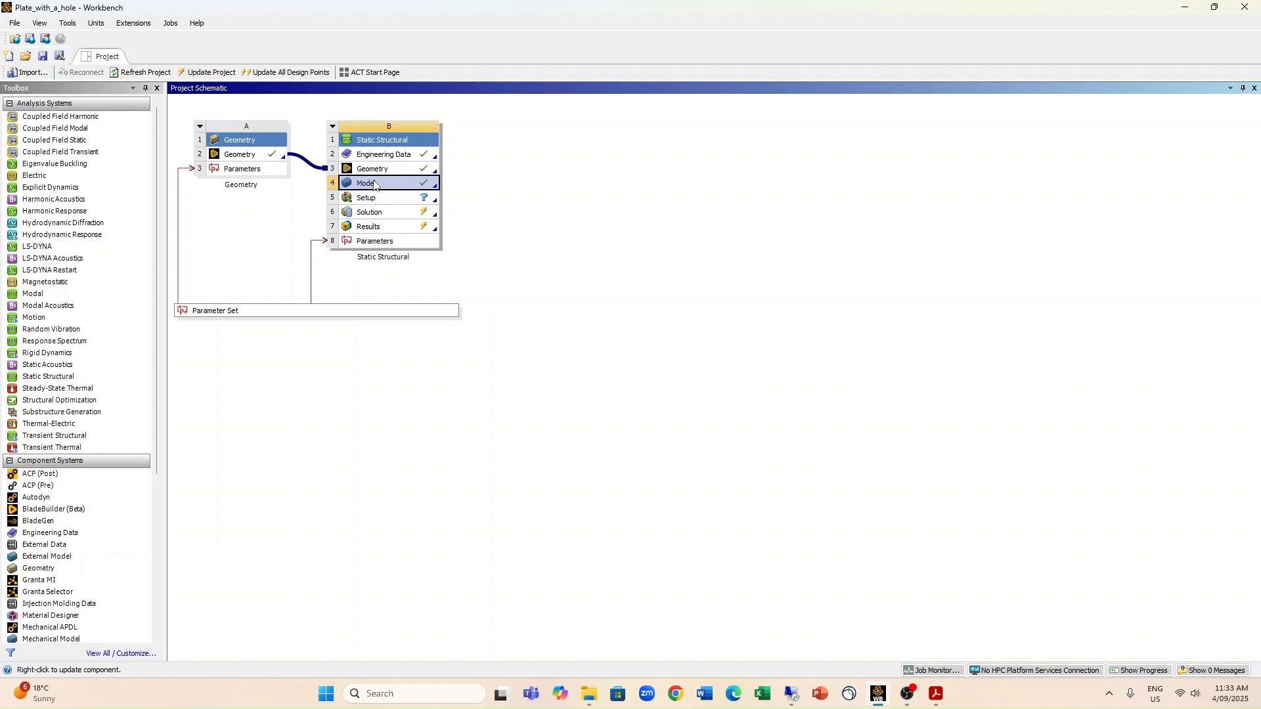
Step: Open the Static Structural model in Mechanical and check which unit system is active
double_click(372, 187)
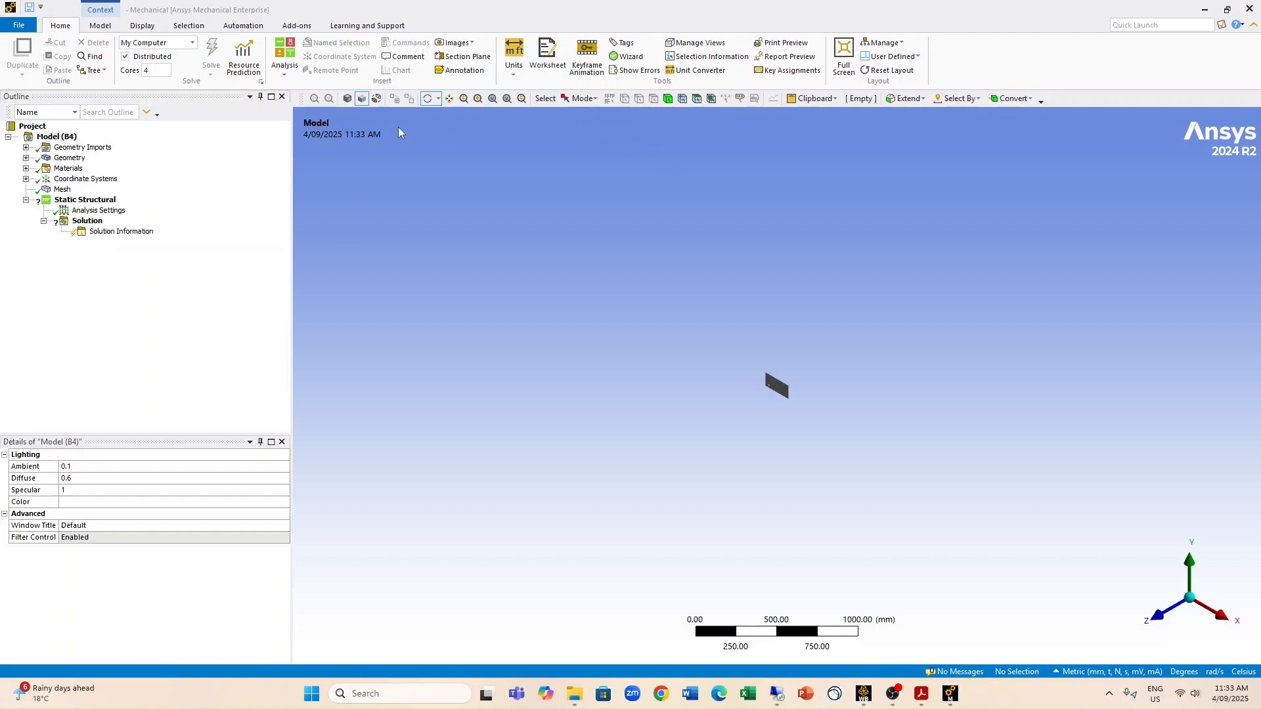
left_click(519, 68)
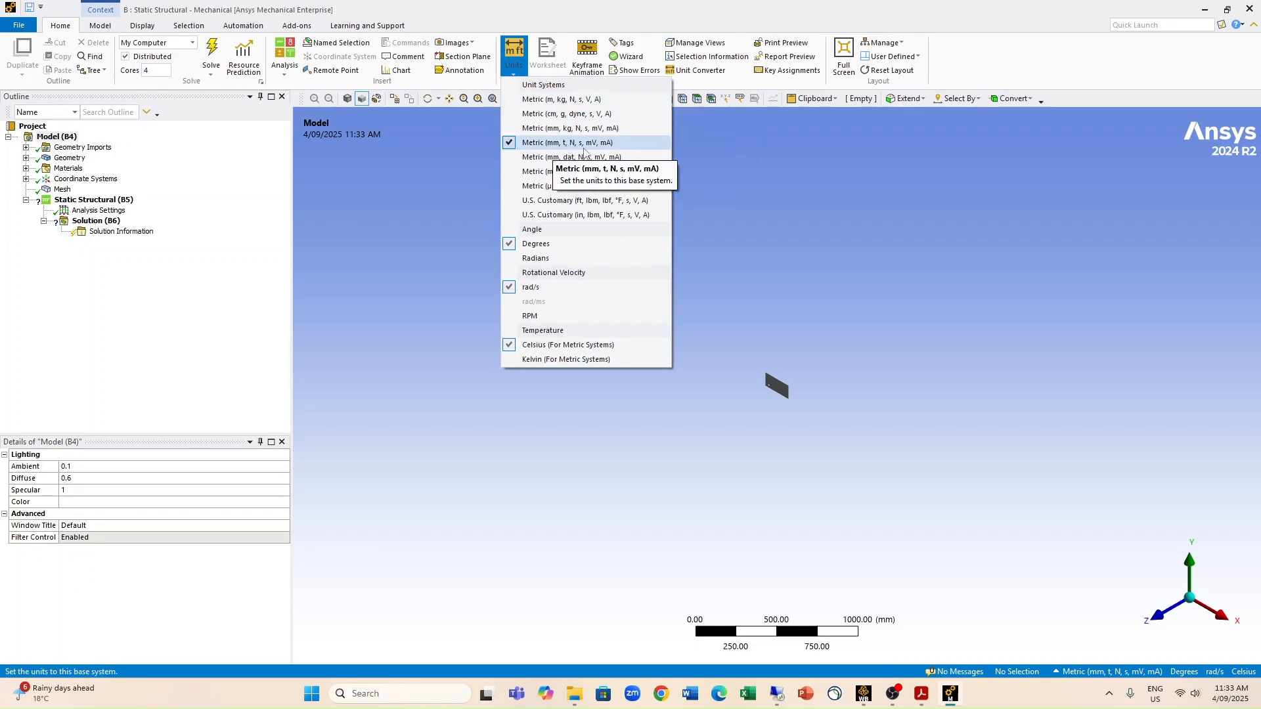
left_click(703, 12)
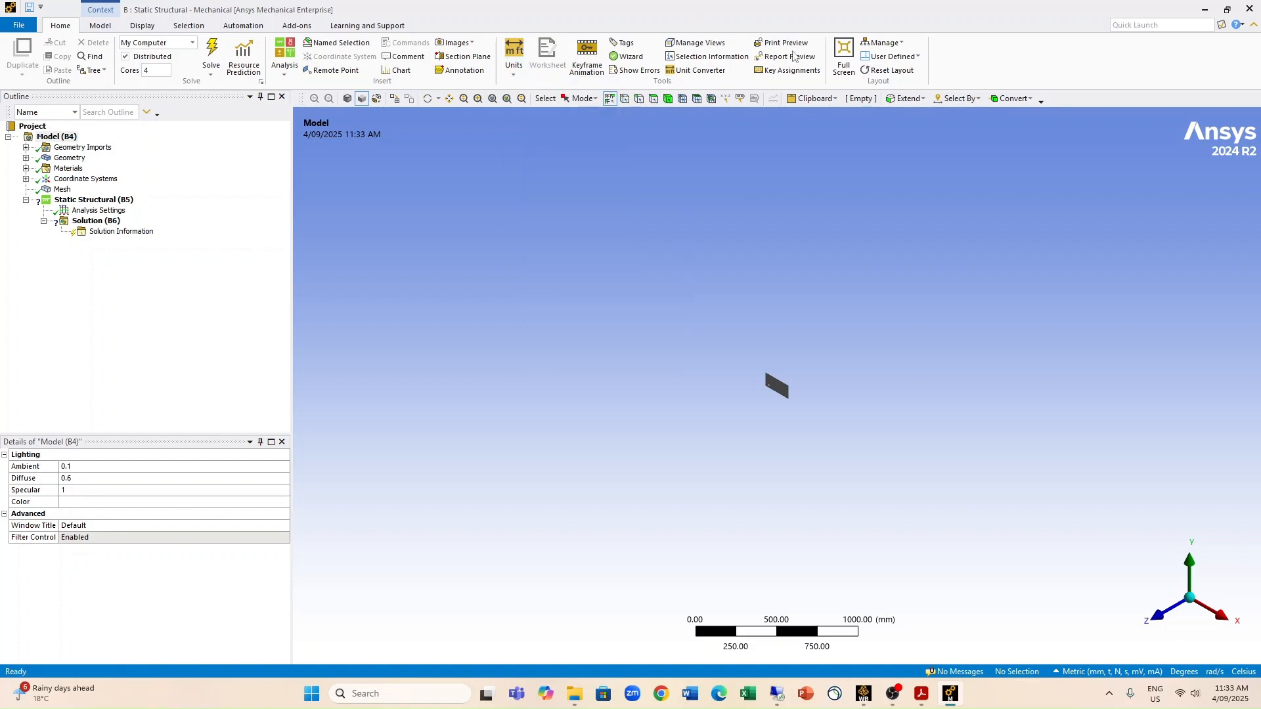
left_click(507, 100)
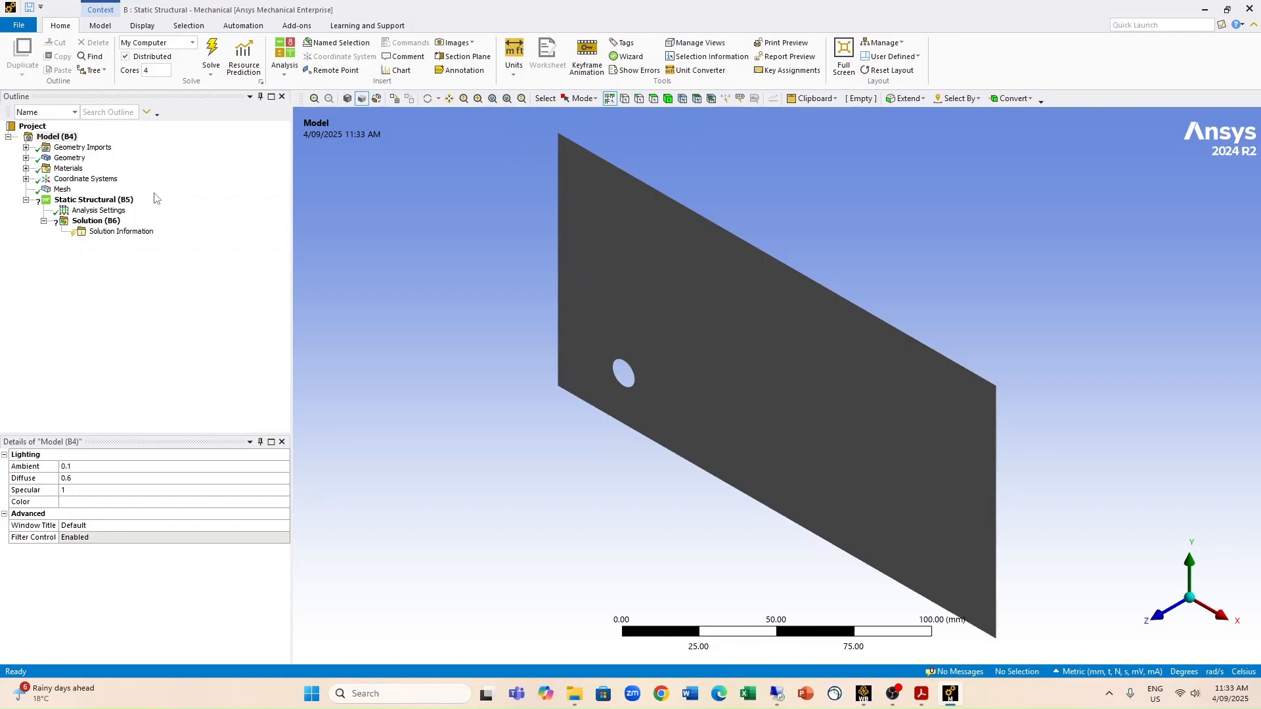
Step: Review the 2D Behavior options of the model's geometry, keeping Plane Stress
left_click(26, 158)
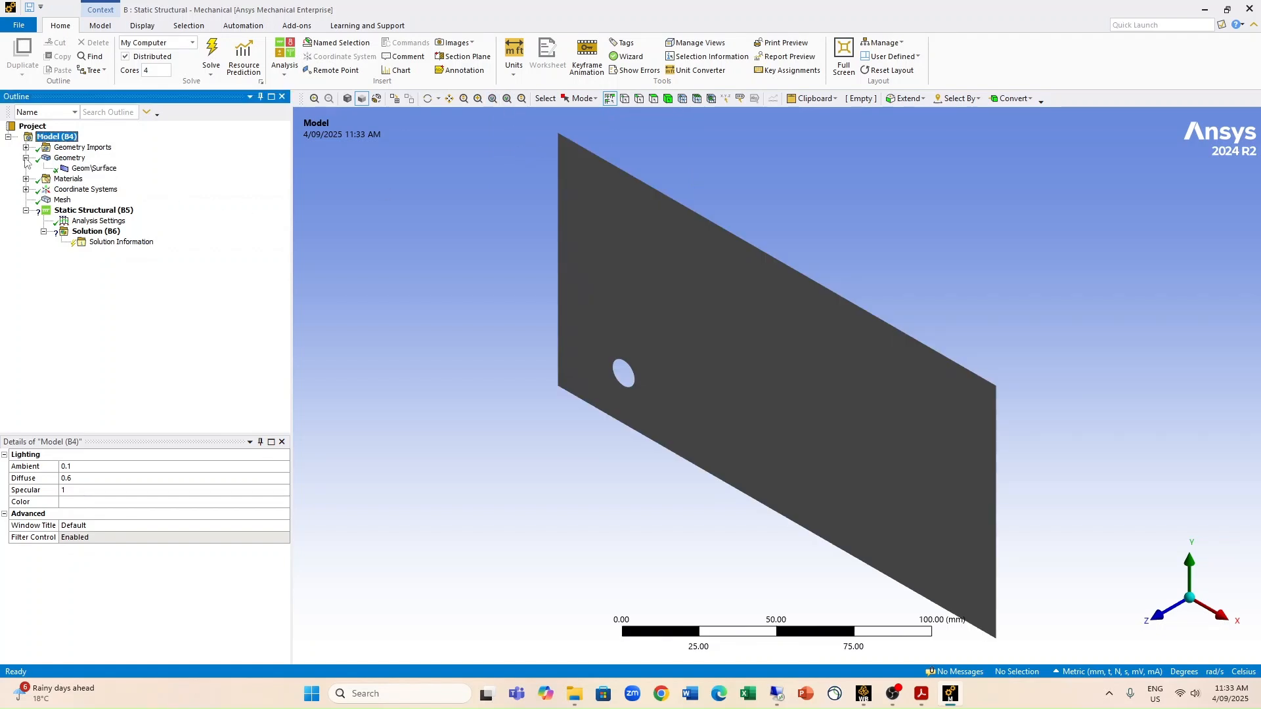
left_click(79, 161)
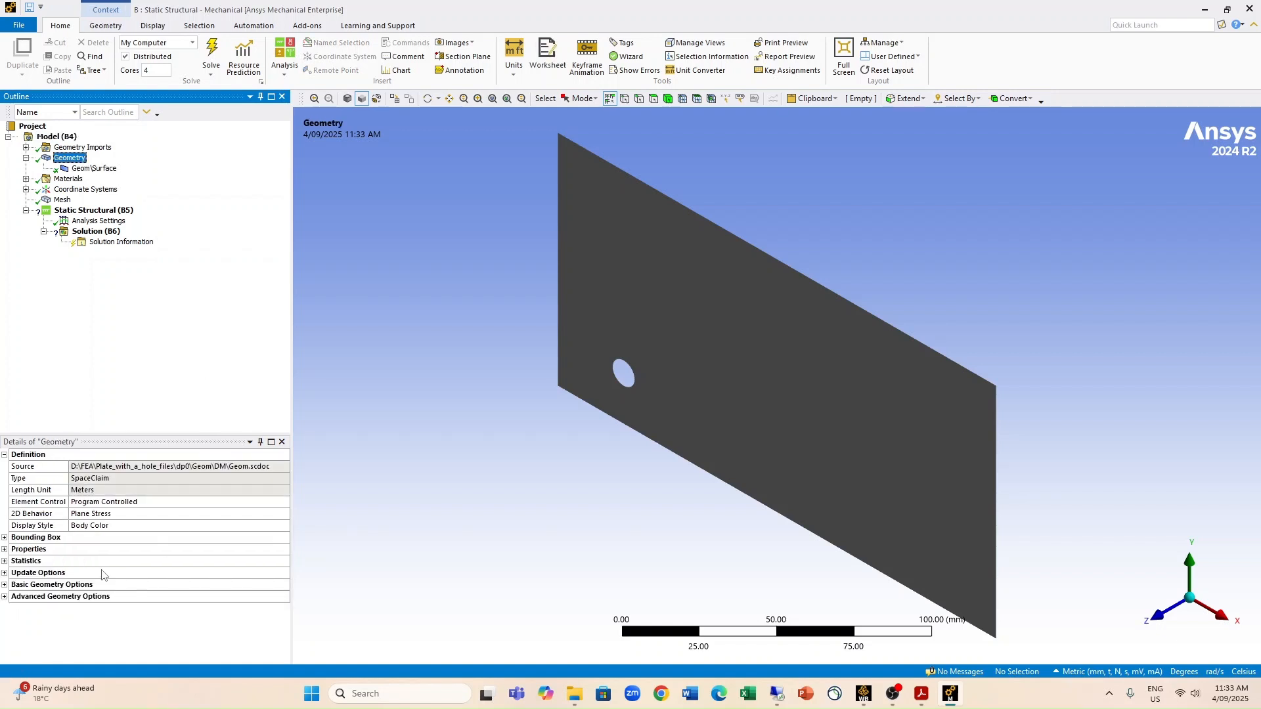
left_click(84, 516)
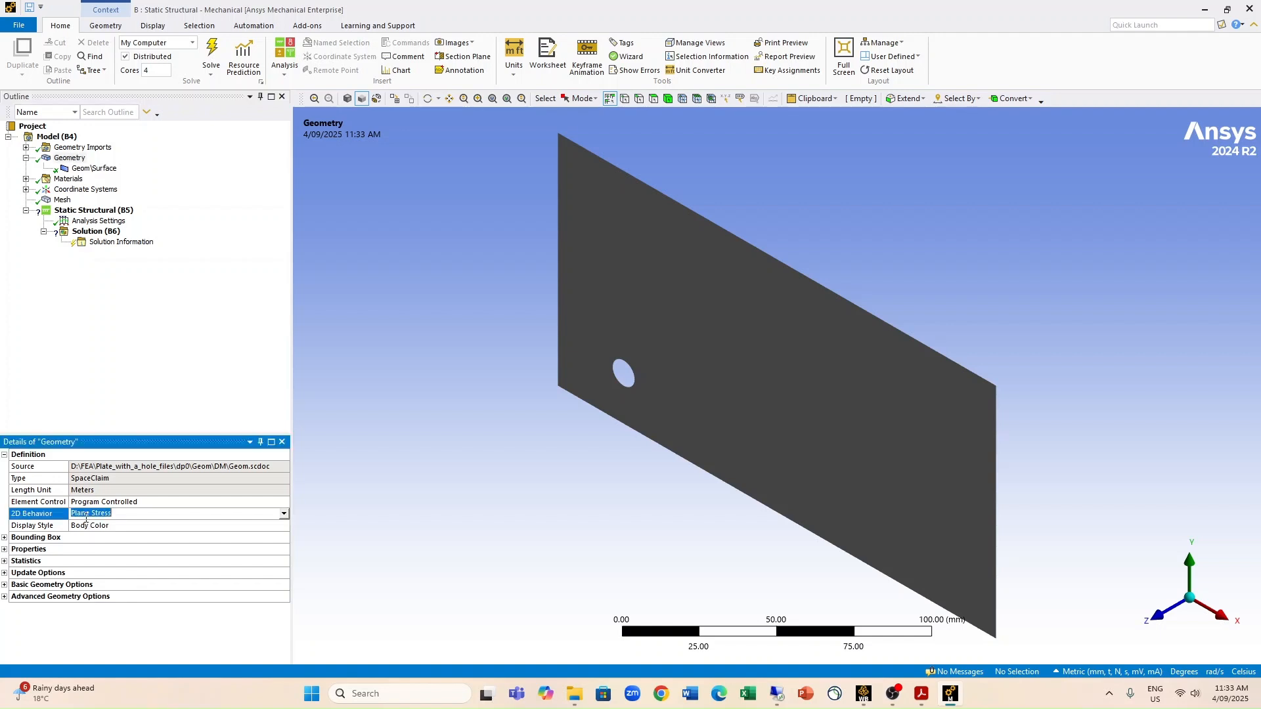
left_click(284, 517)
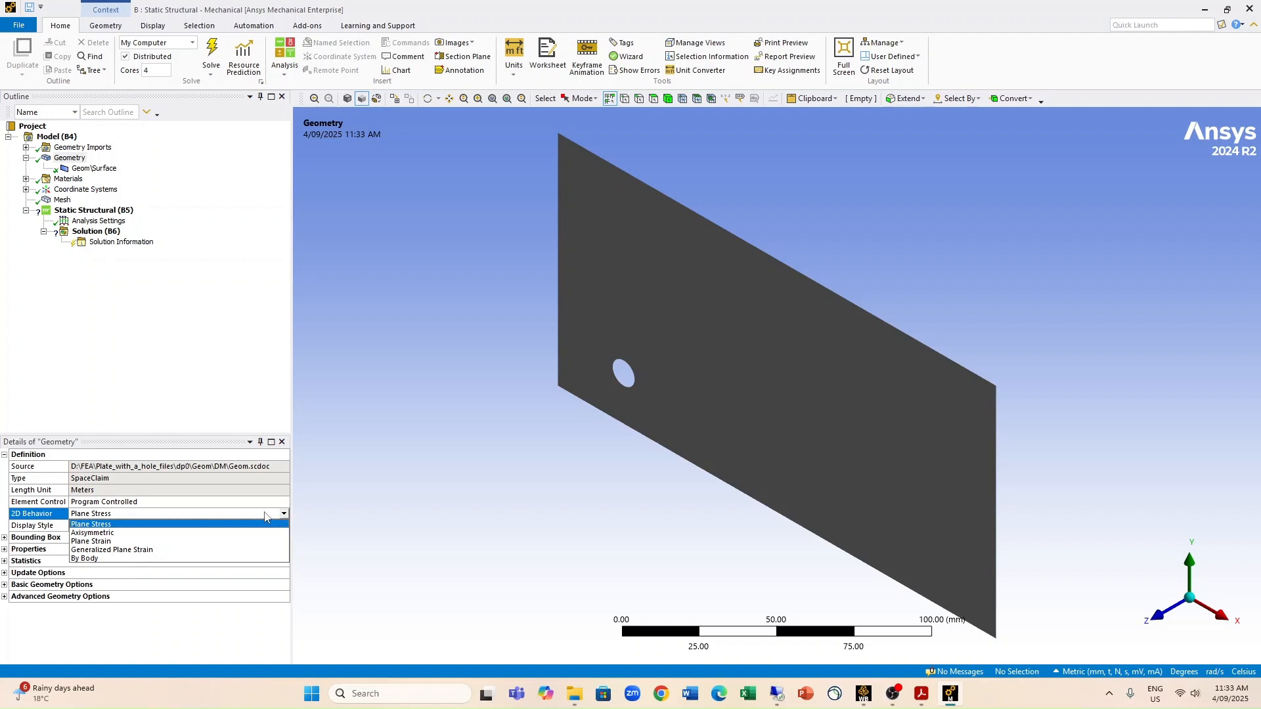
left_click(264, 516)
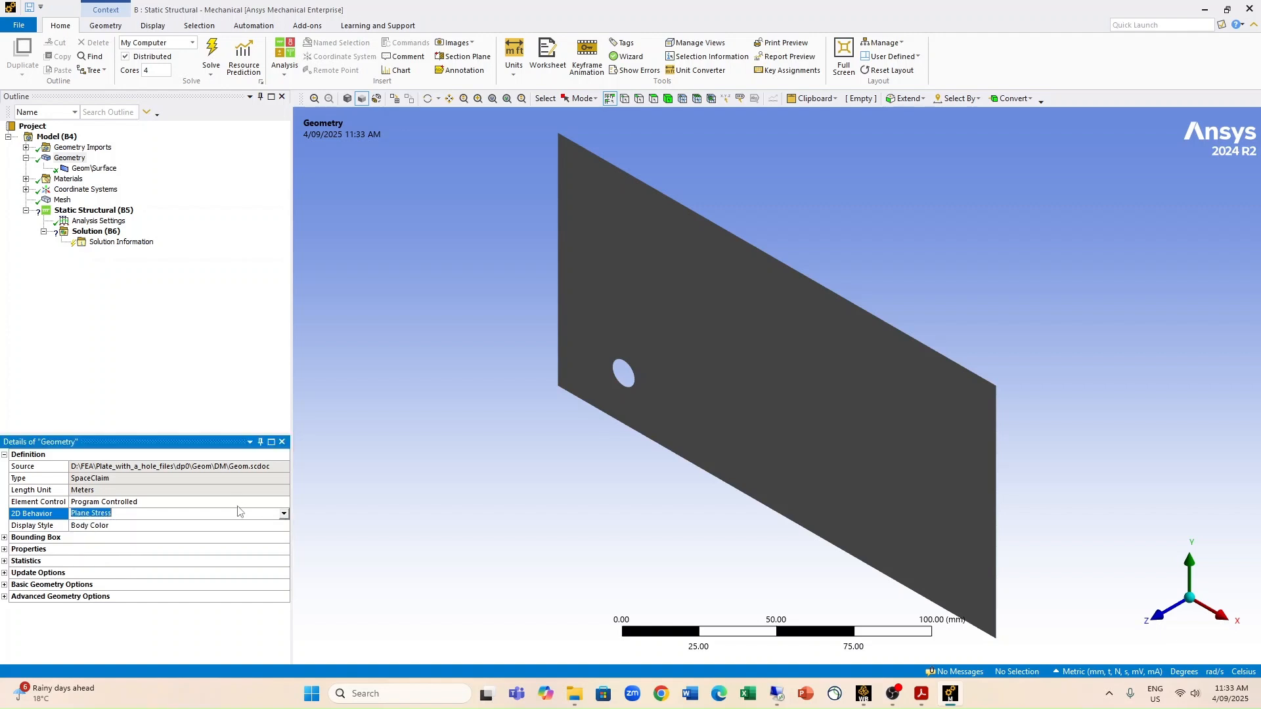
Step: Set the thickness of the plate's surface body to 1 mm
left_click(95, 169)
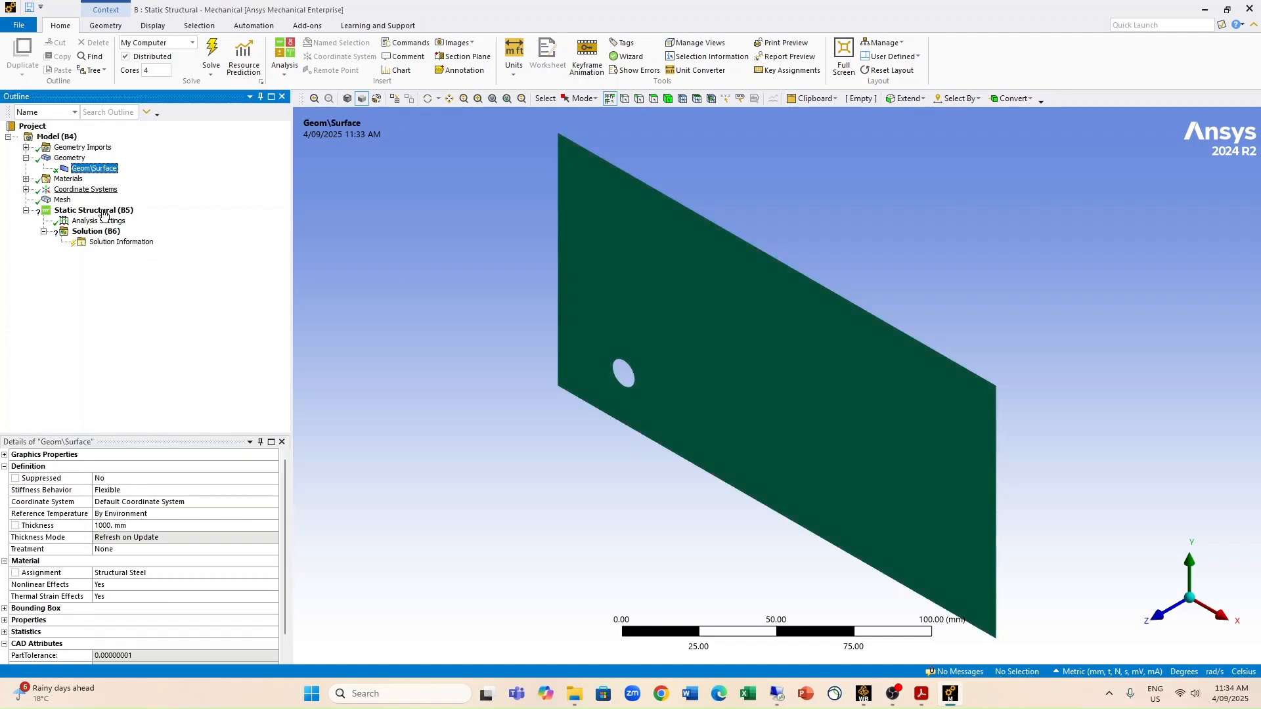
left_click(122, 526)
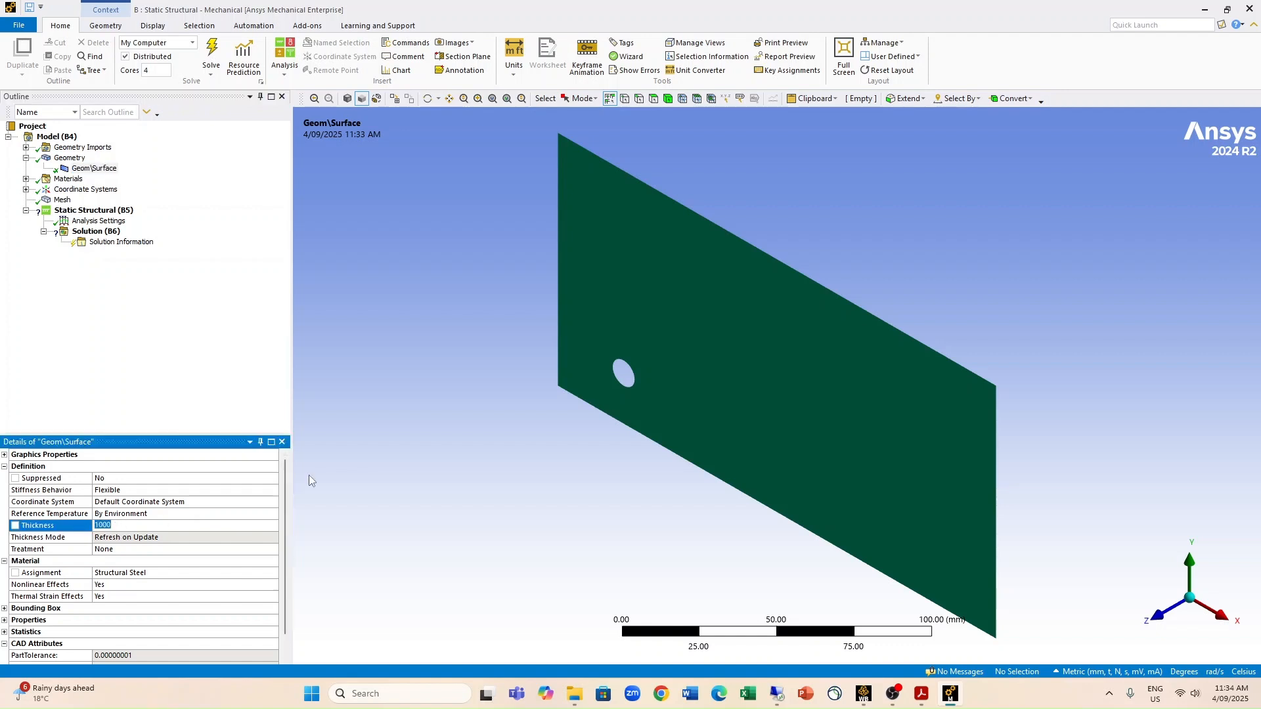
type("1")
key("Return")
left_click(201, 301)
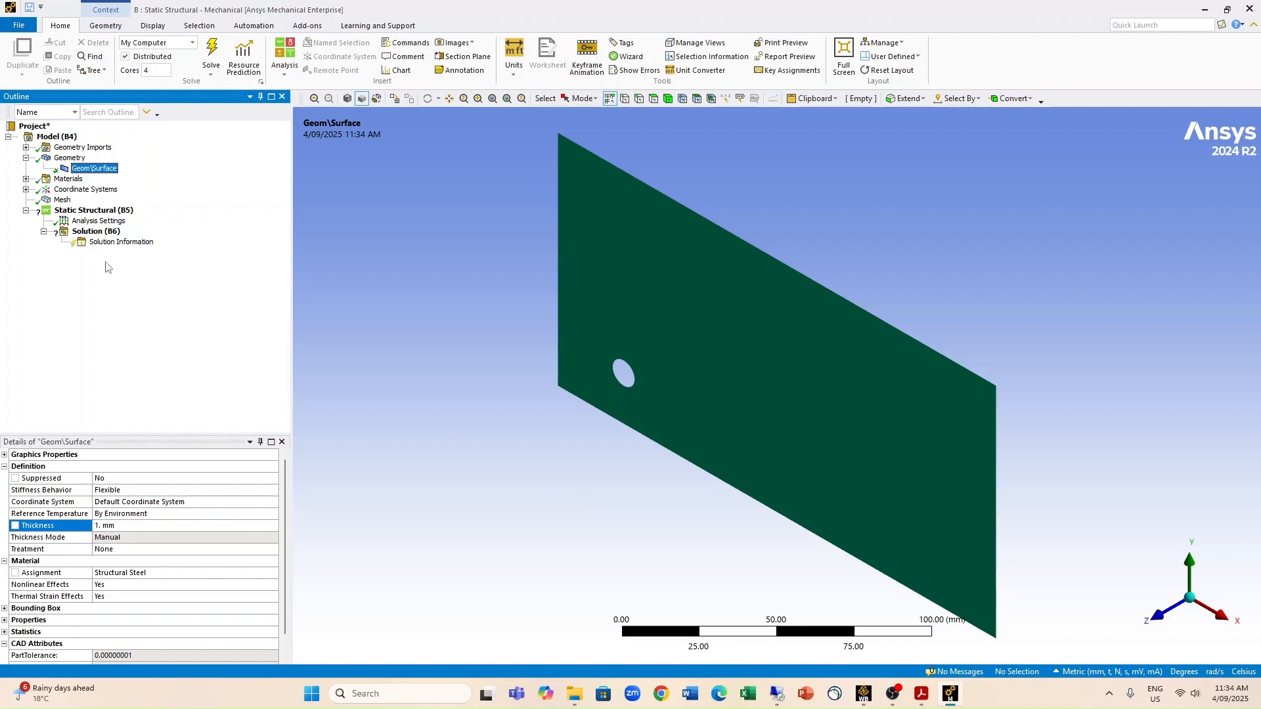
Step: Turn on adaptive sizing for the mesh with a resolution of 5 and regenerate the mesh
left_click(25, 179)
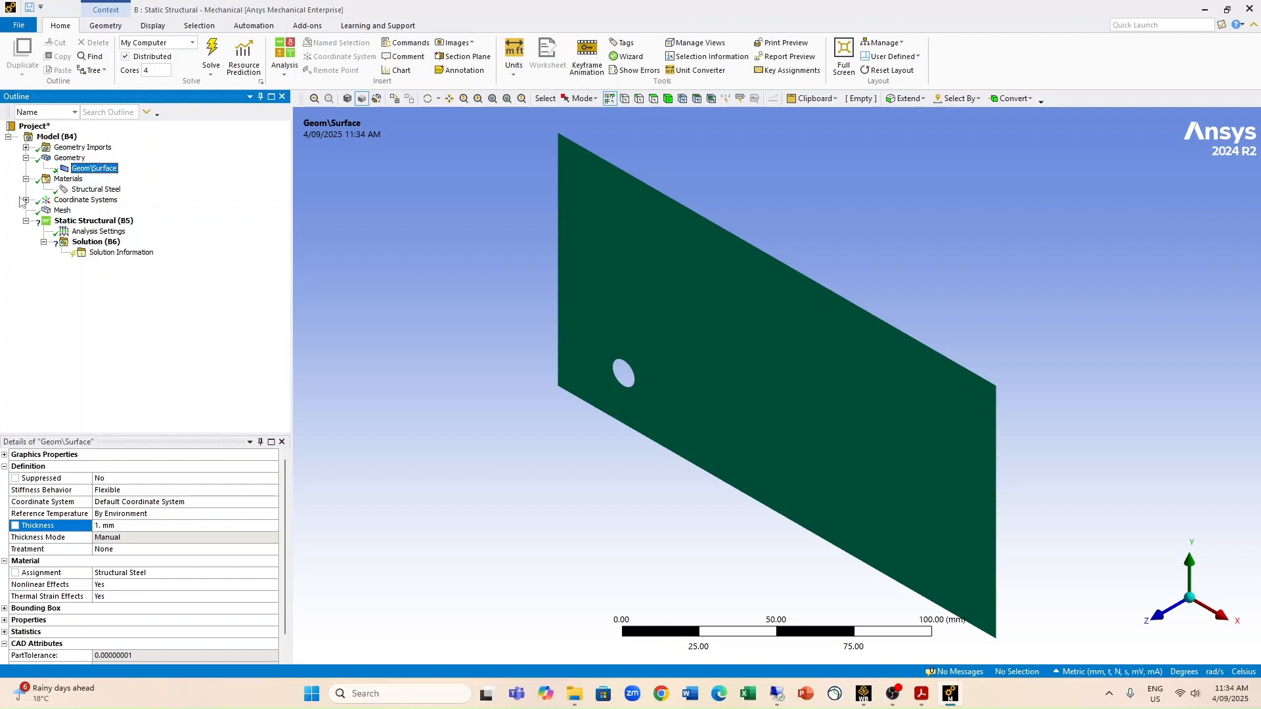
left_click(62, 210)
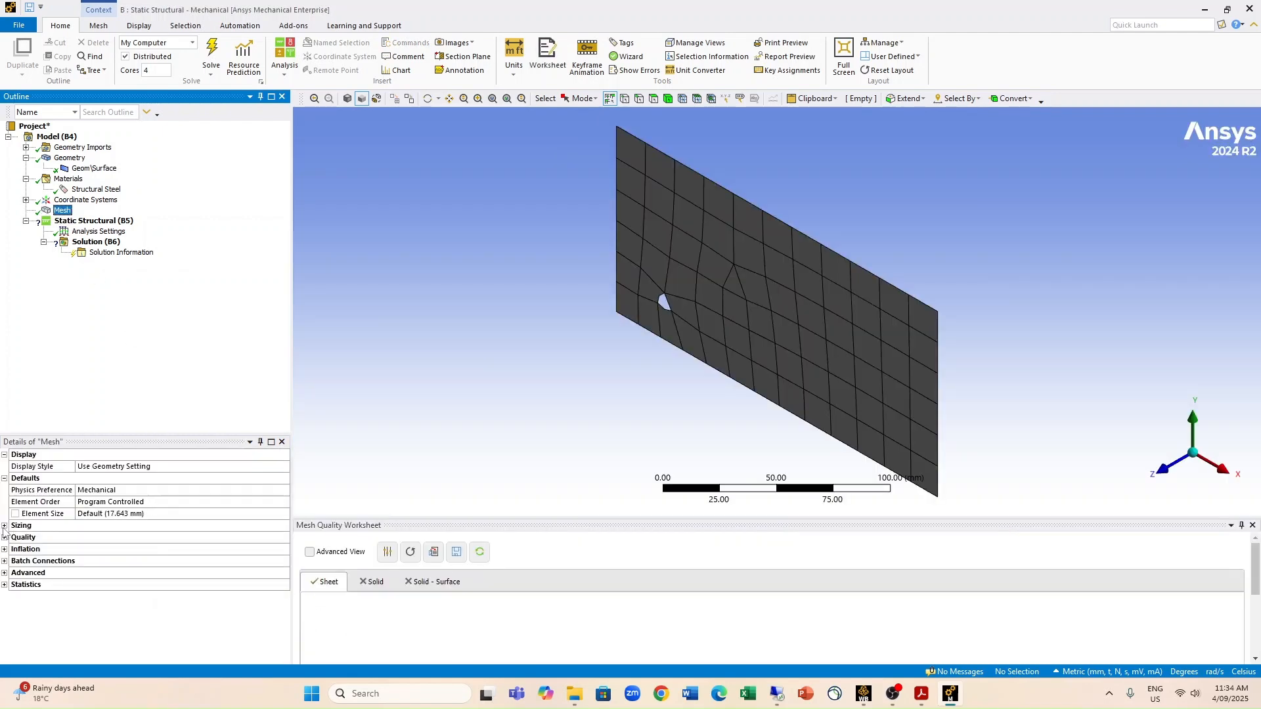
left_click(4, 526)
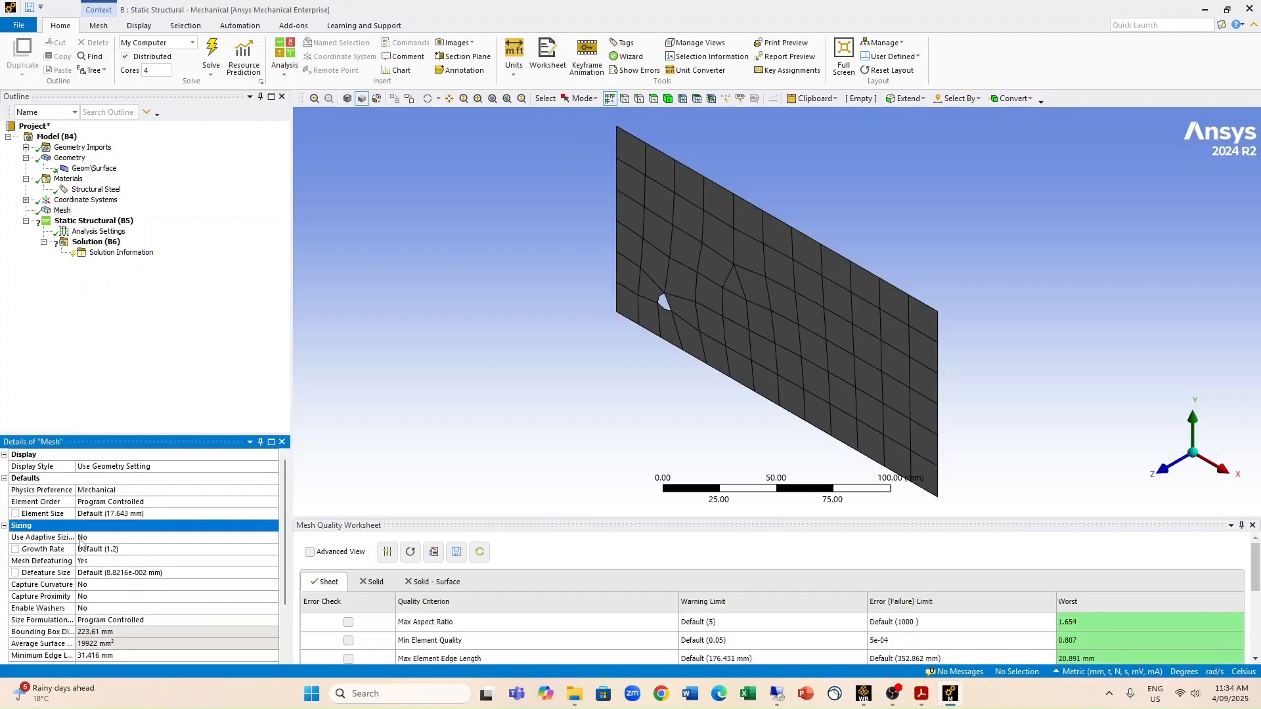
left_click(83, 539)
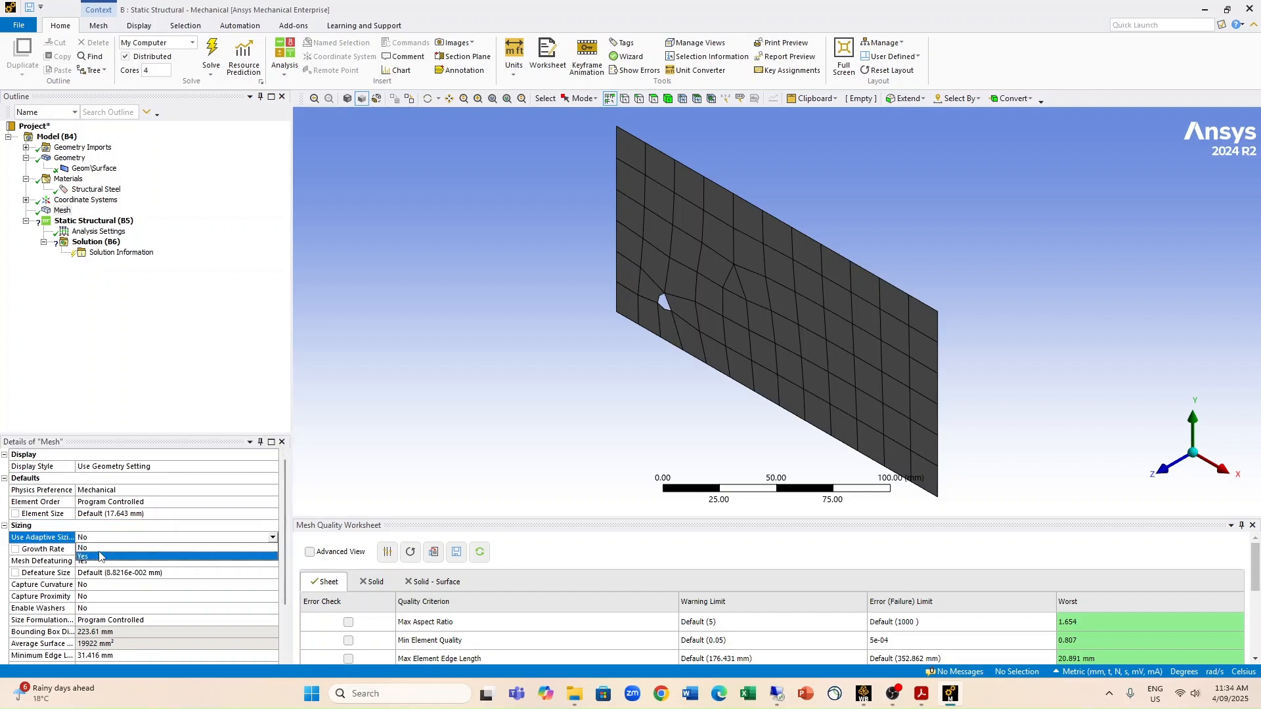
left_click(83, 557)
left_click(151, 551)
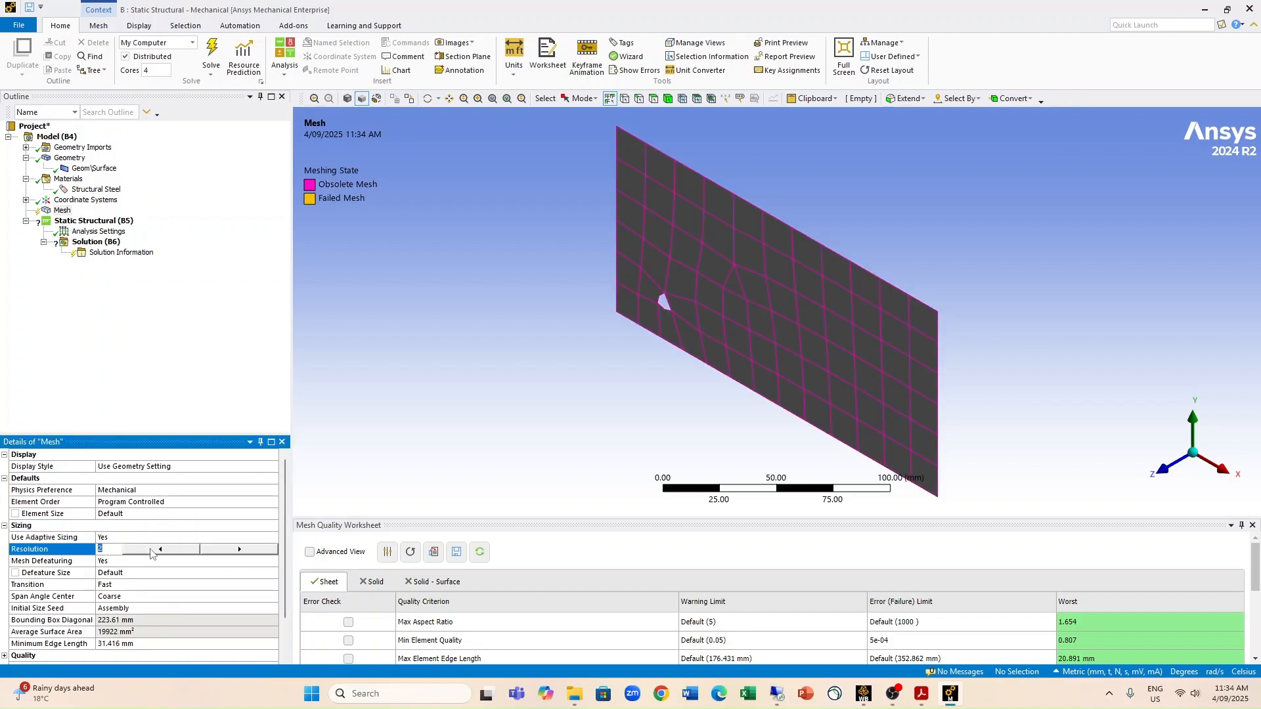
left_click(251, 553)
left_click(238, 392)
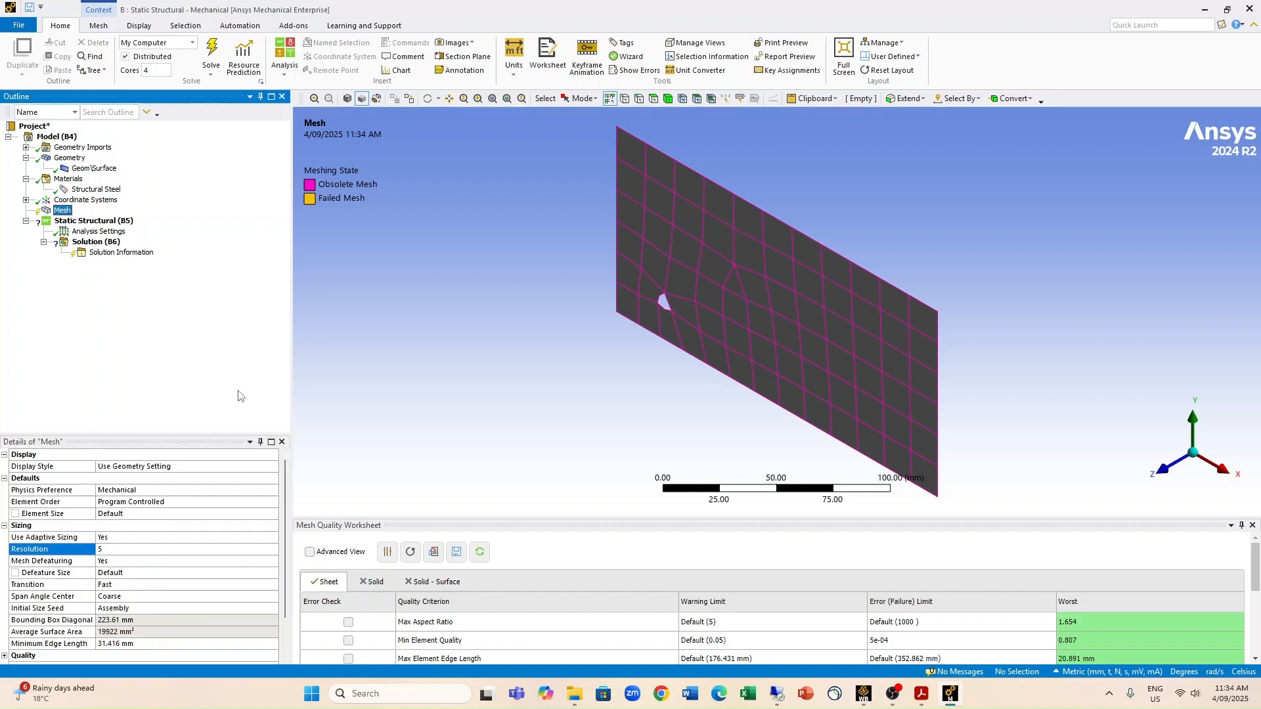
right_click(63, 213)
left_click(106, 251)
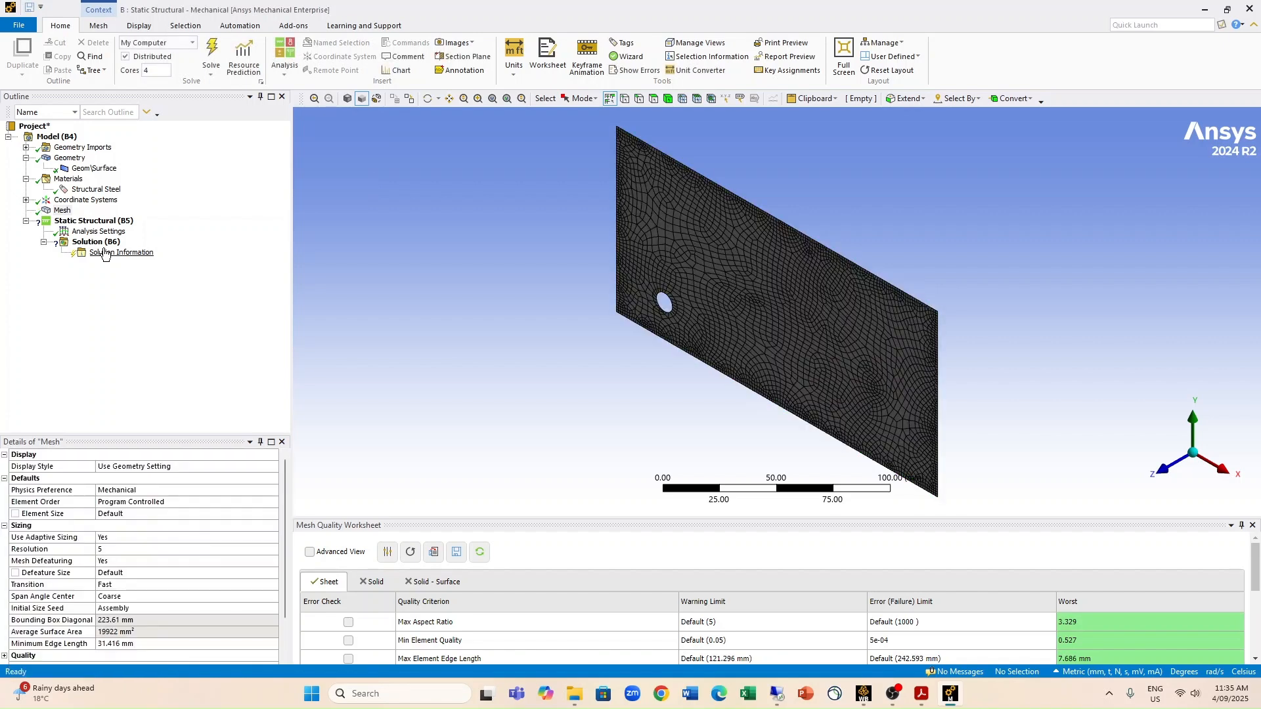
Step: Insert a Displacement condition in the Static Structural analysis and scope it to the plate's left vertical edge
left_click(1158, 475)
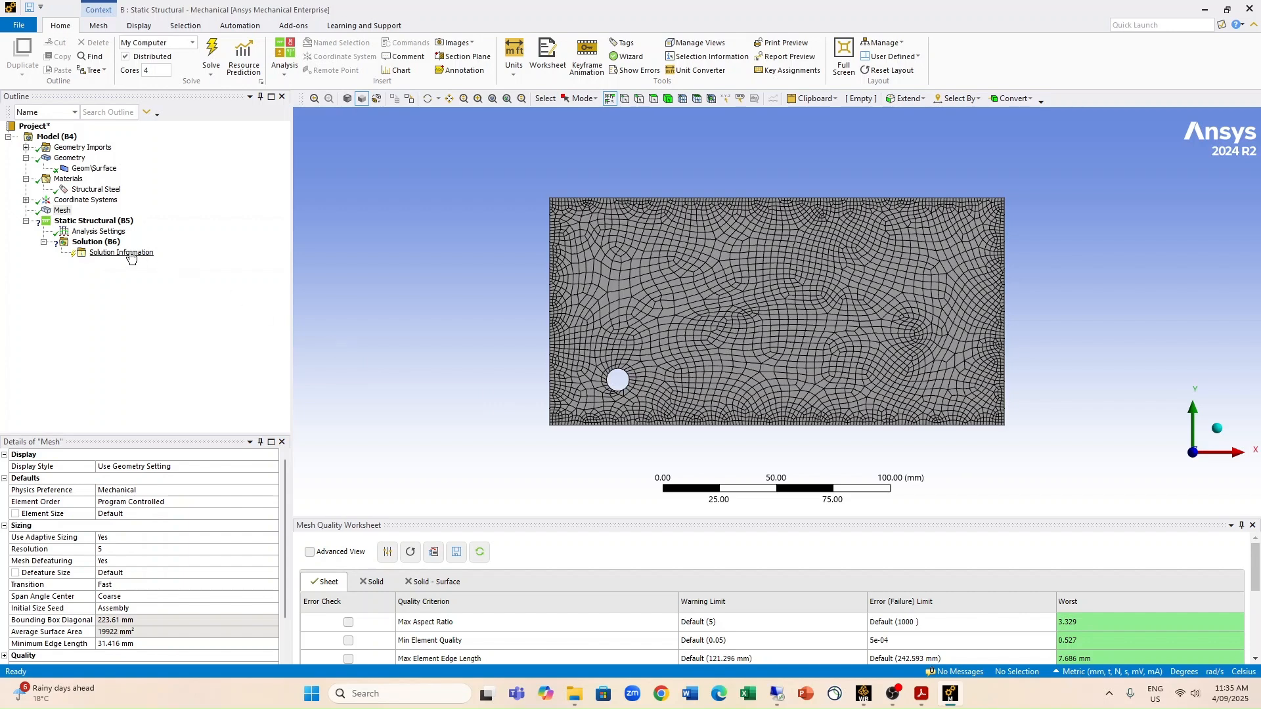
left_click(87, 222)
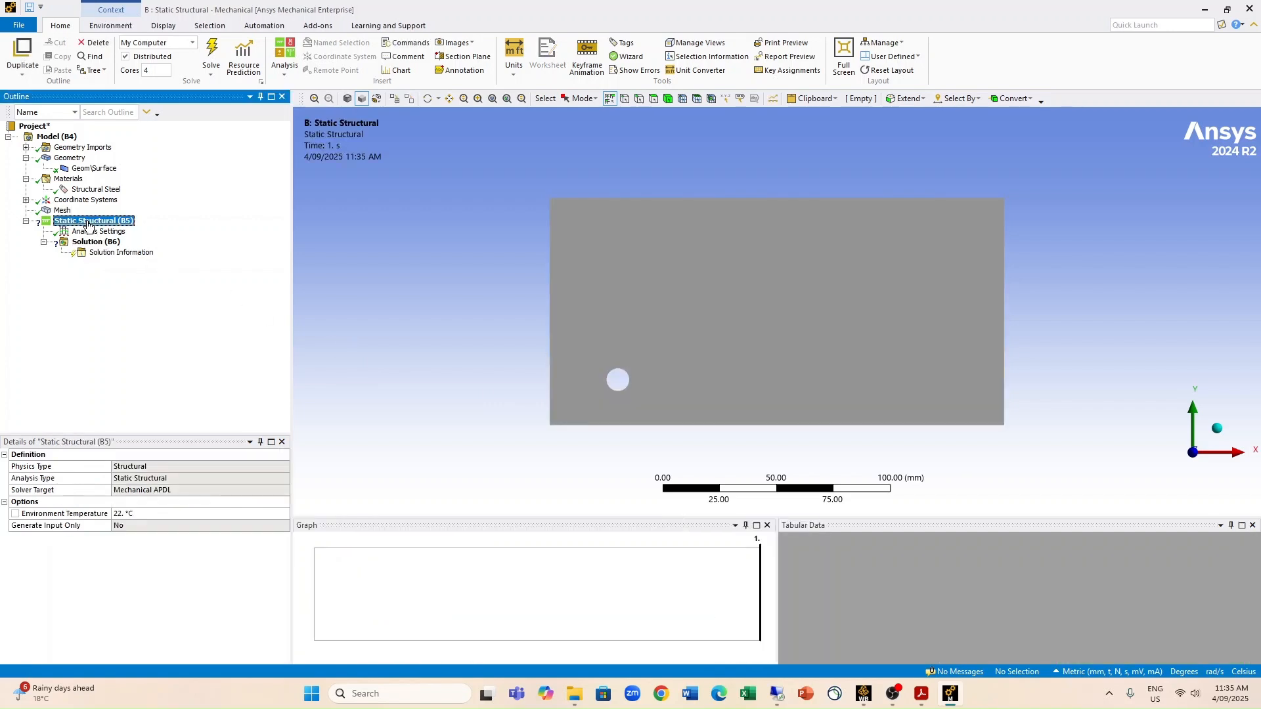
right_click(87, 223)
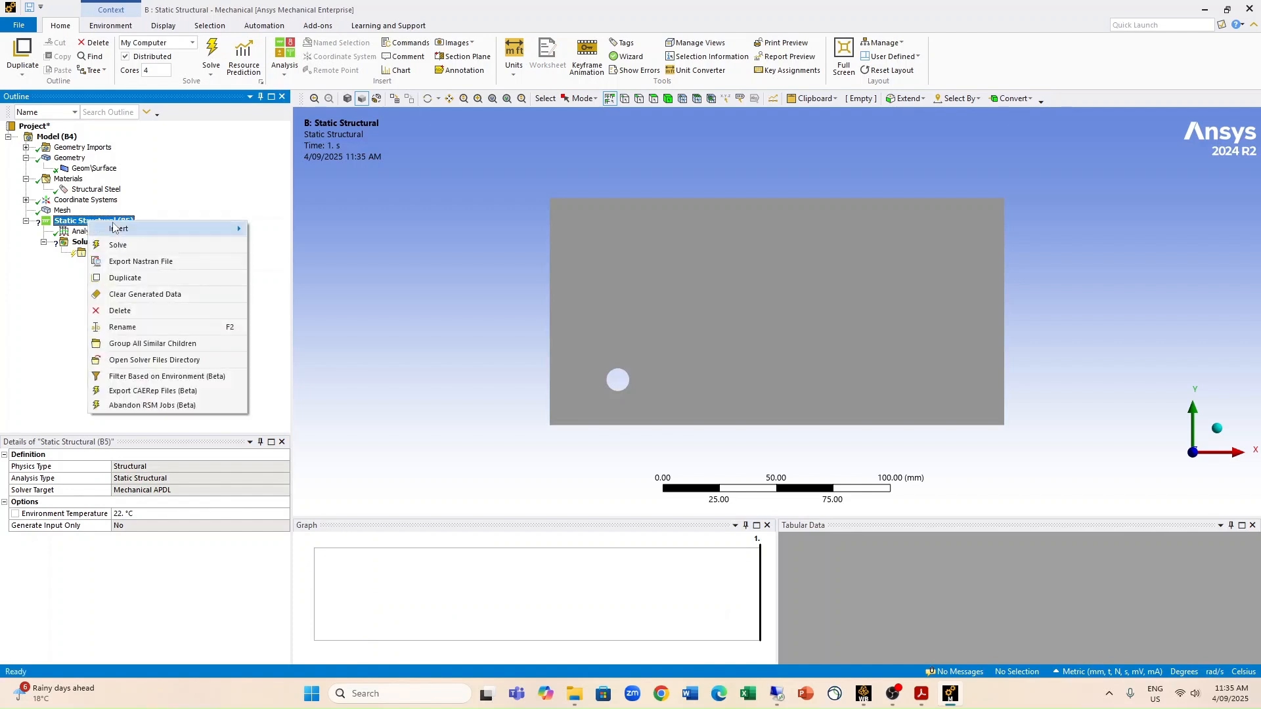
mouse_move(113, 230)
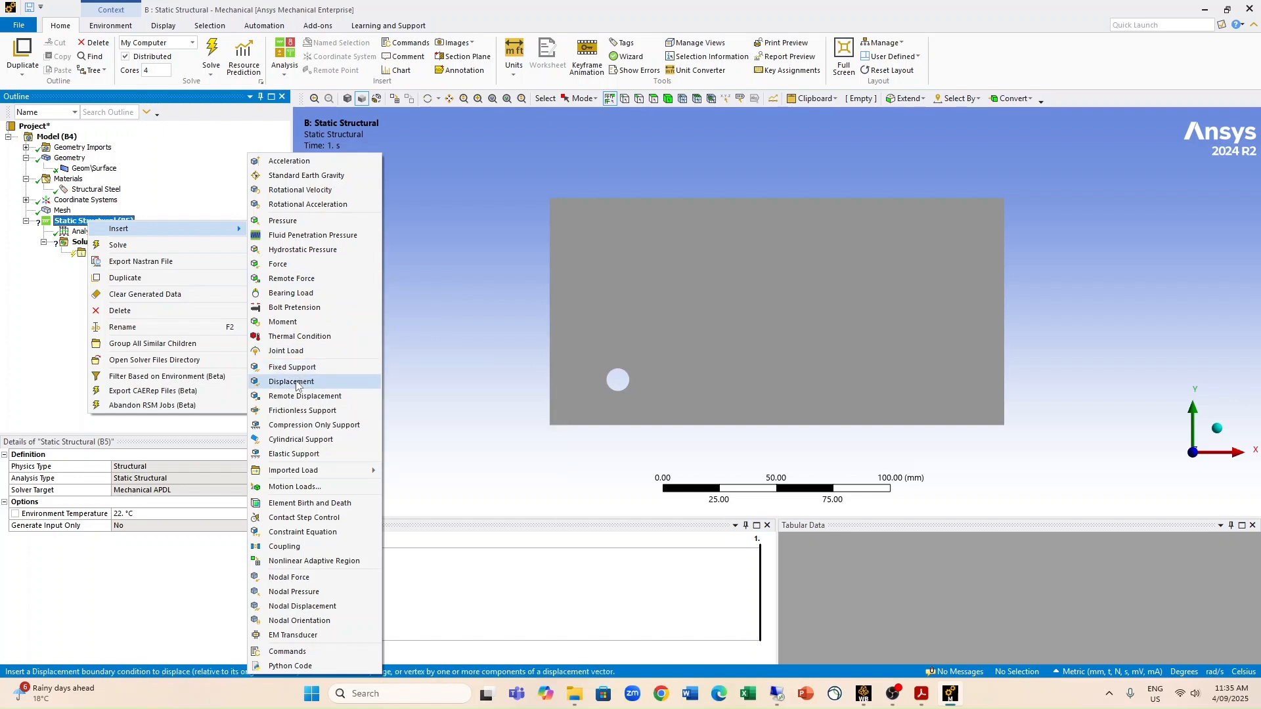
left_click(295, 381)
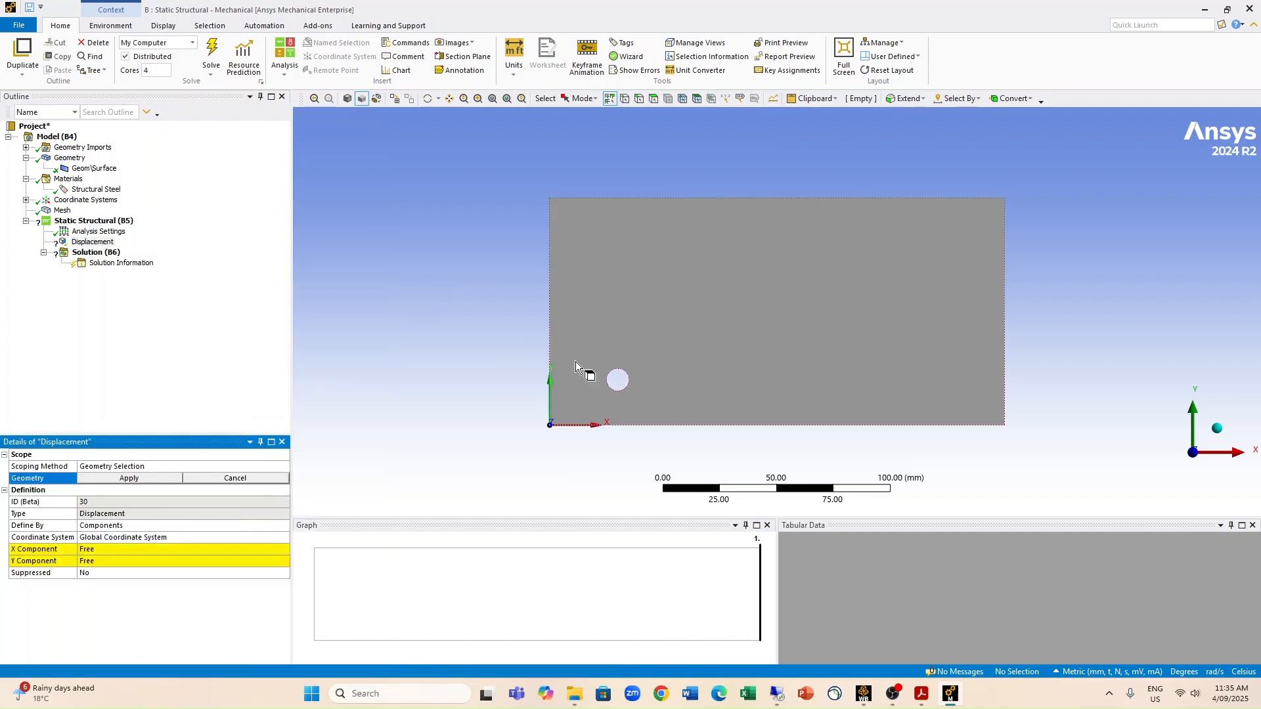
left_click(550, 313)
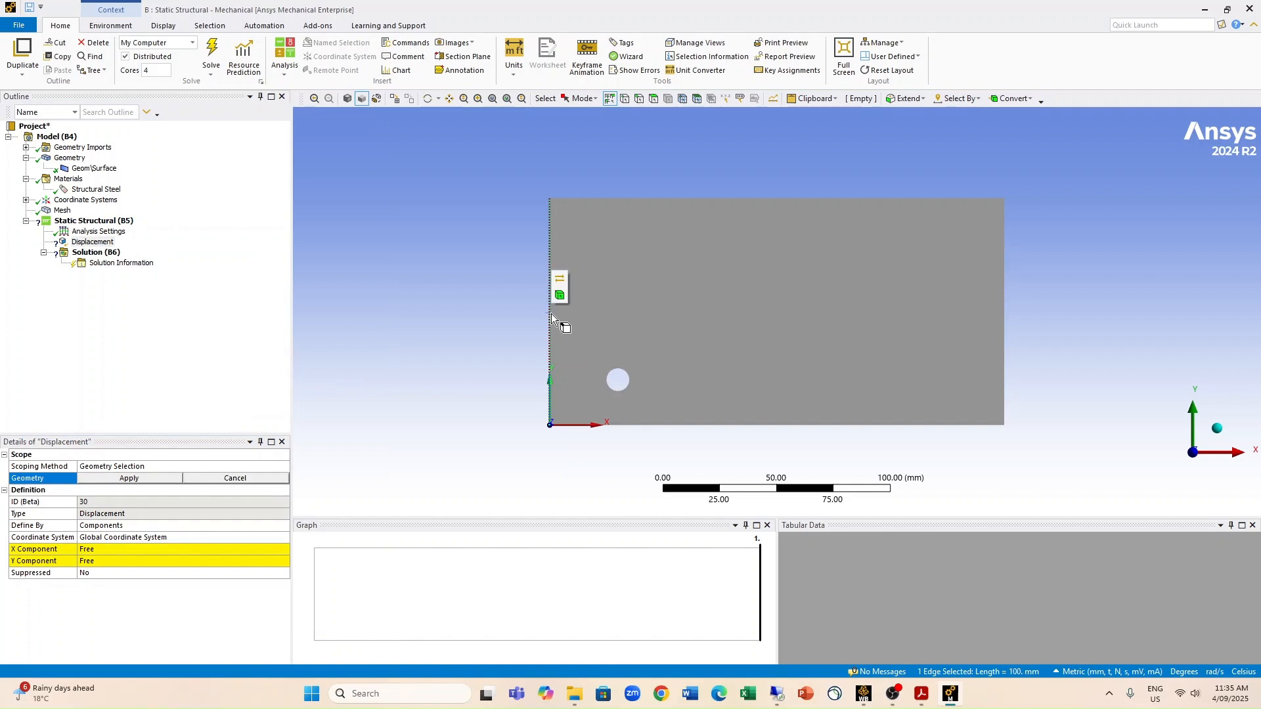
left_click(163, 480)
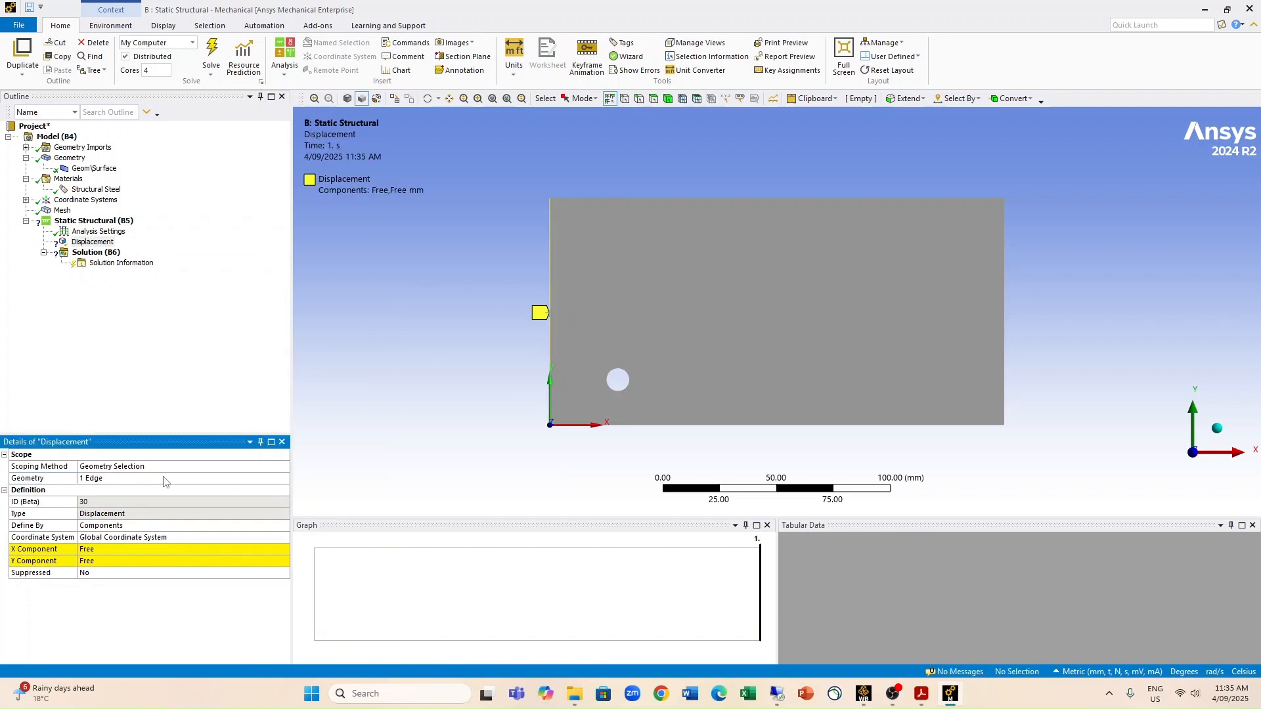
Step: Set the X component of the left edge's displacement to 0 mm, leaving Y free
left_click(140, 549)
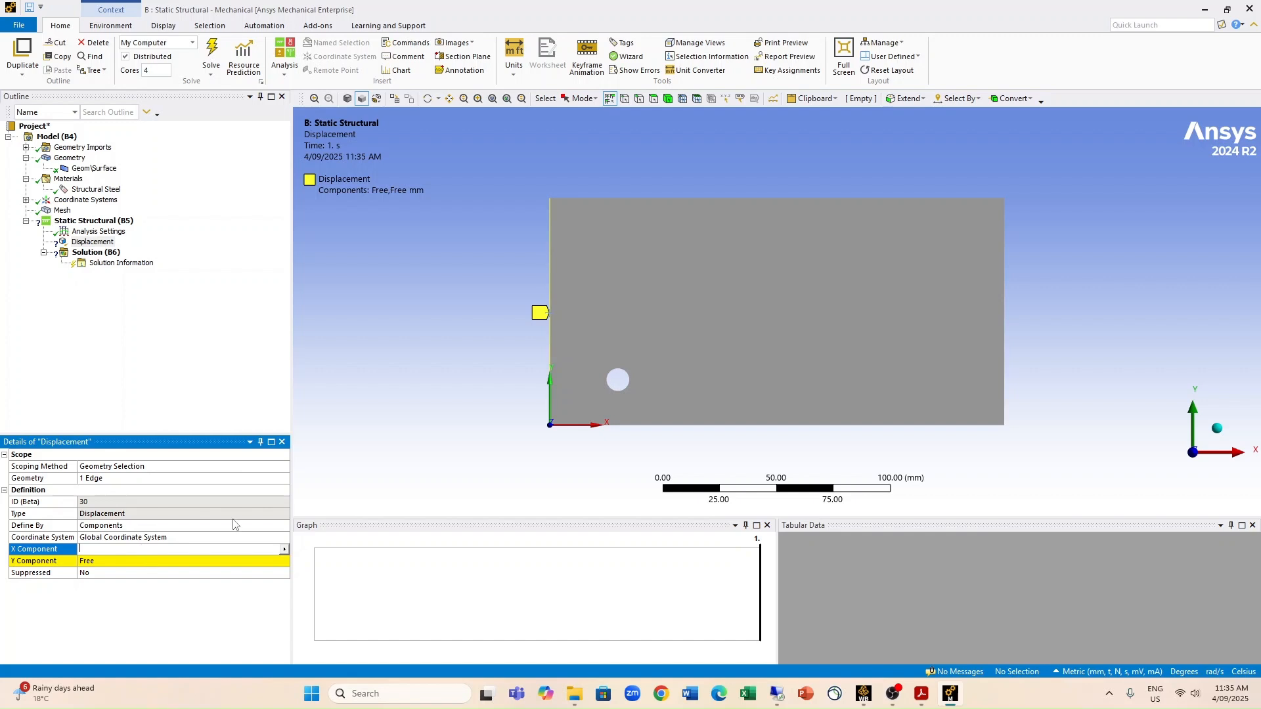
type("0")
key("Return")
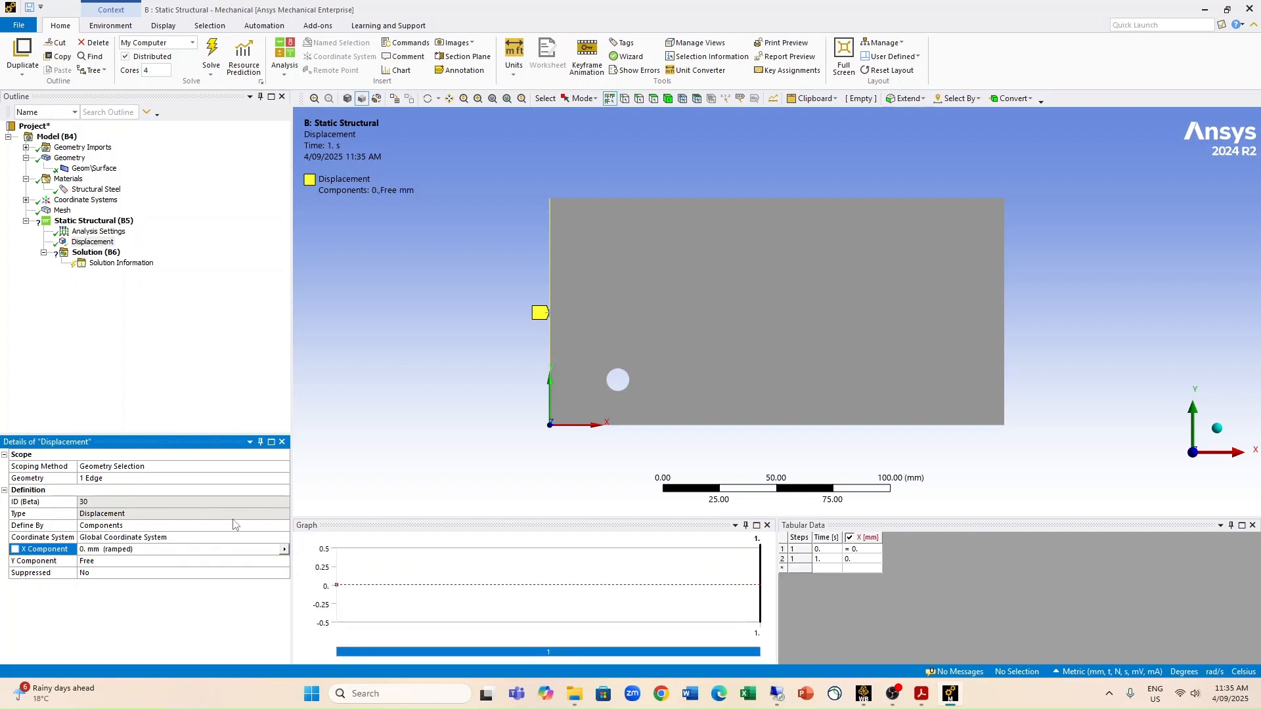
Step: Insert a second Displacement condition on the plate's bottom edge with the Y component set to 0 mm and X free
right_click(92, 221)
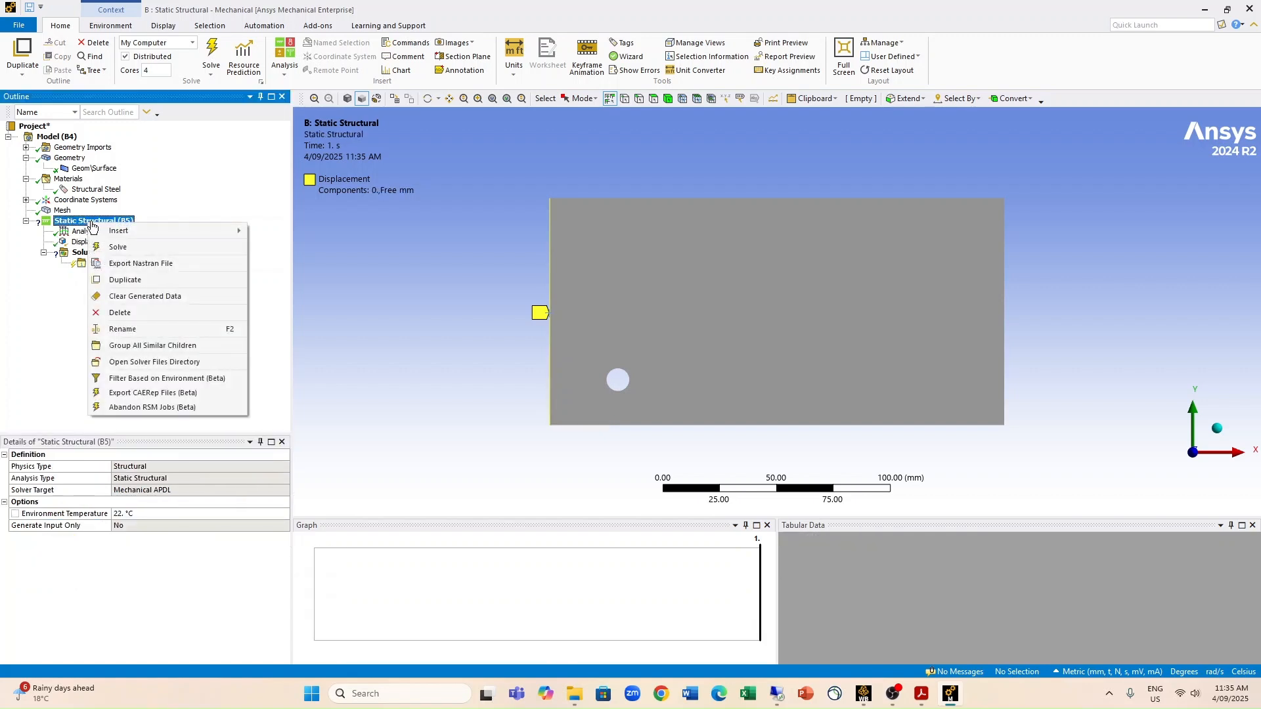
mouse_move(125, 231)
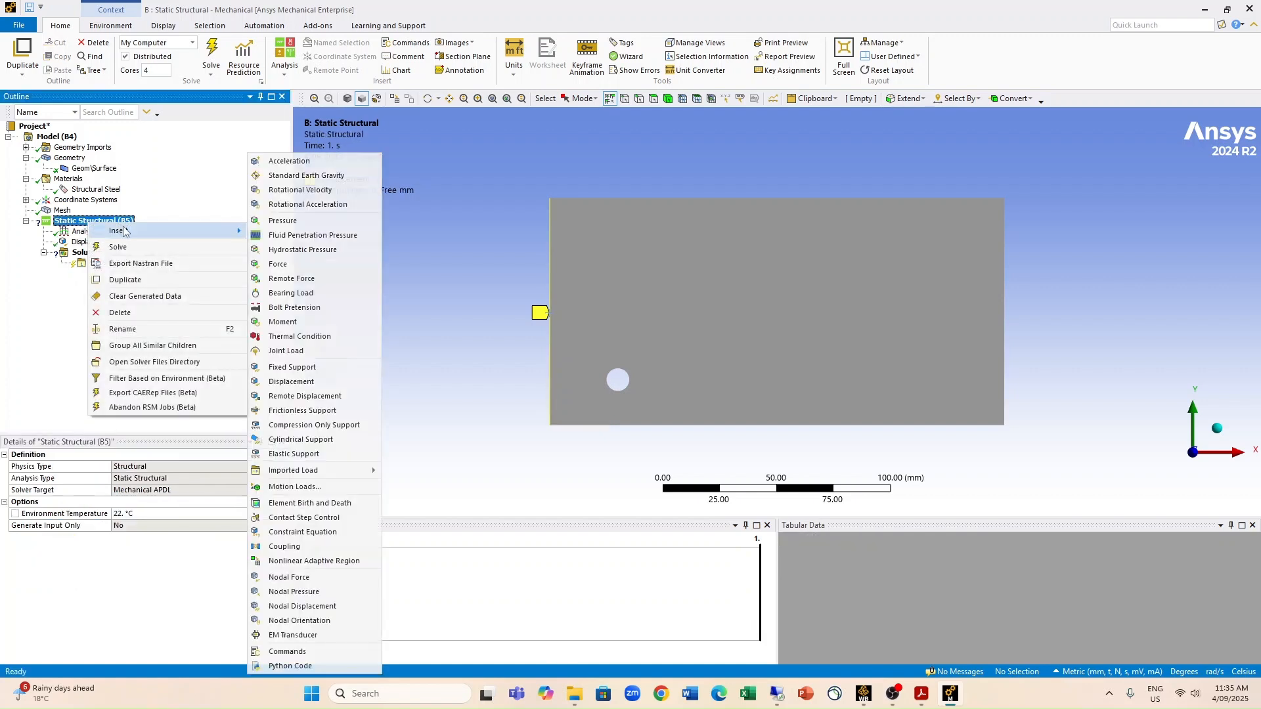
left_click(320, 385)
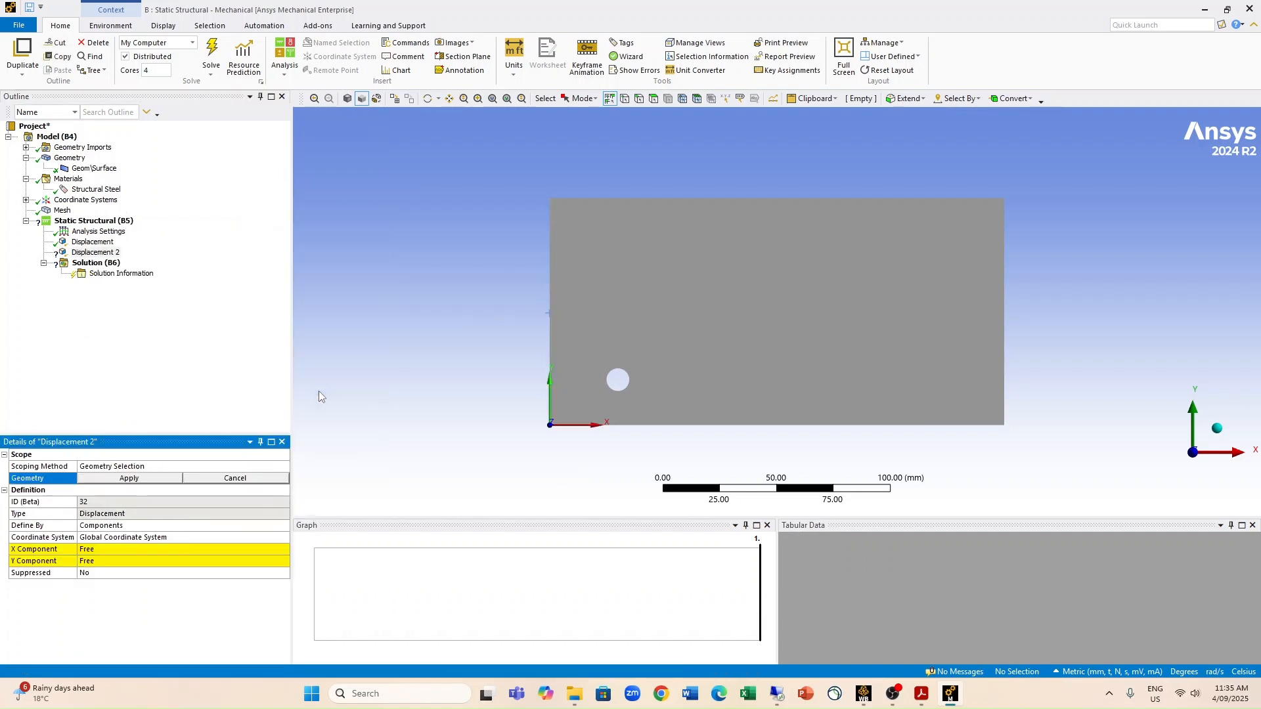
left_click(727, 426)
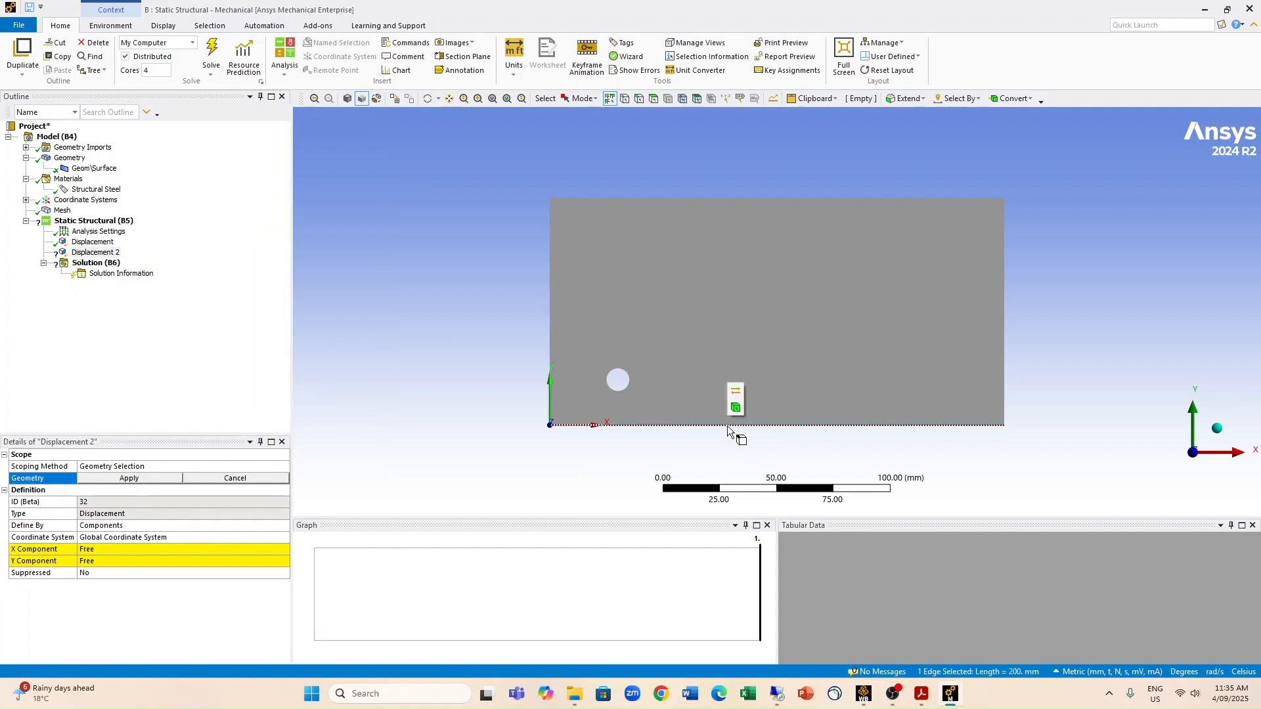
left_click(123, 482)
left_click(115, 559)
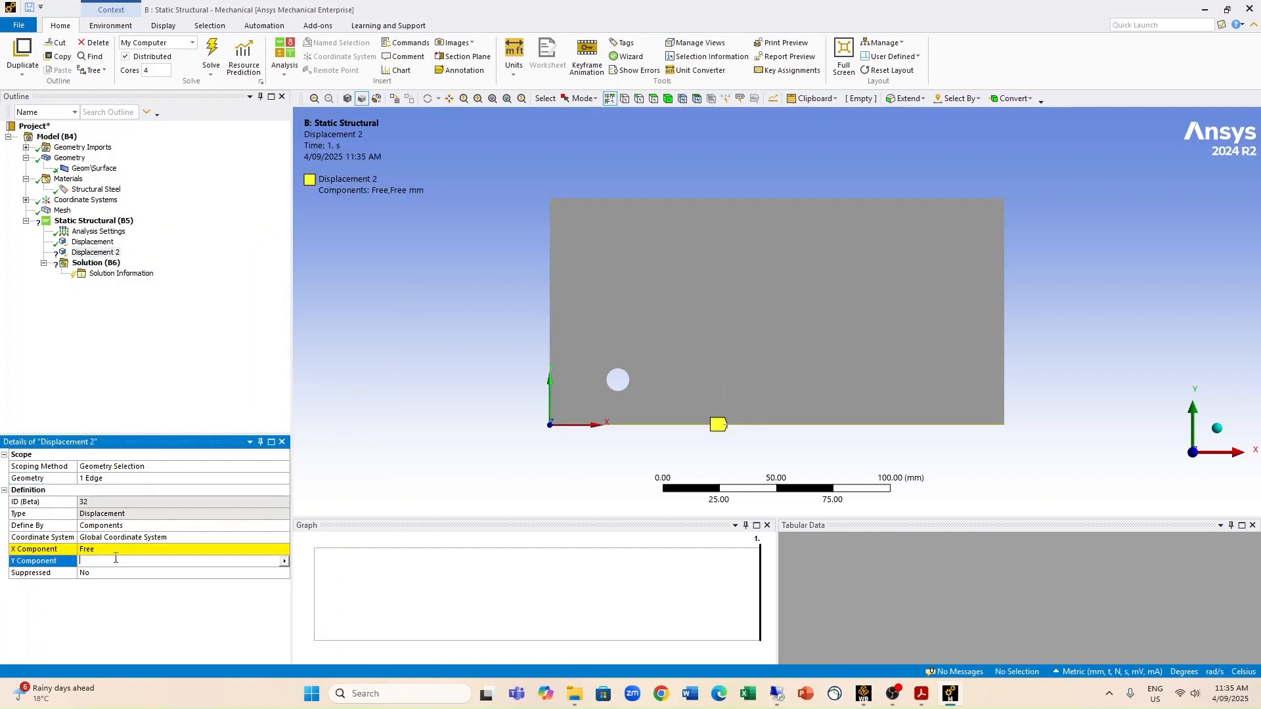
type("0")
key("Return")
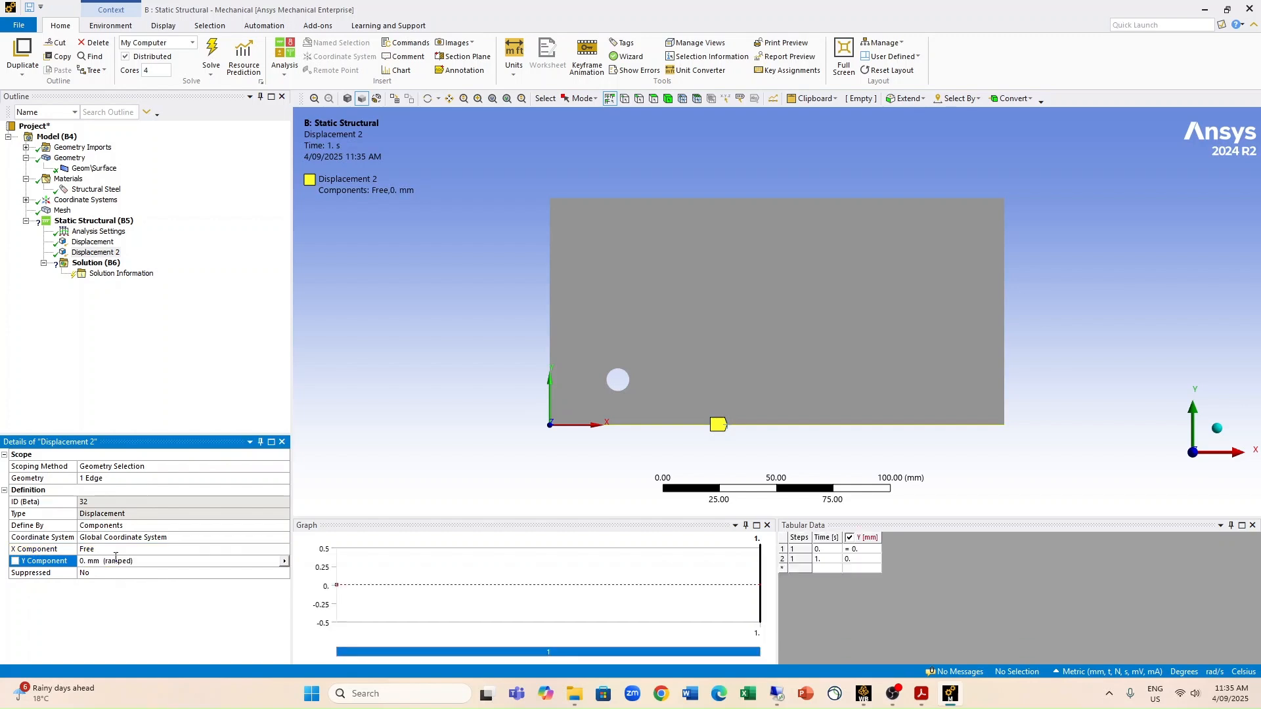
Step: Insert a Force in the Static Structural analysis and scope it to the plate's right vertical edge
left_click(94, 221)
right_click(105, 226)
mouse_move(172, 232)
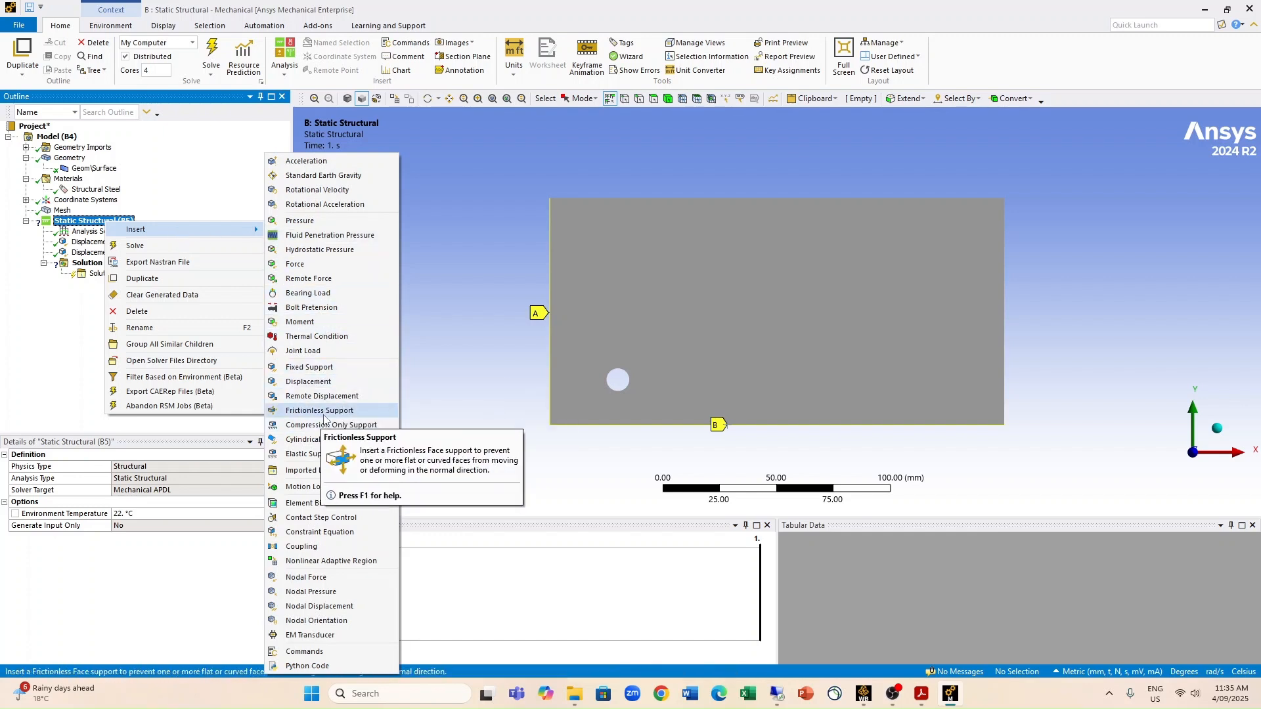
left_click(308, 264)
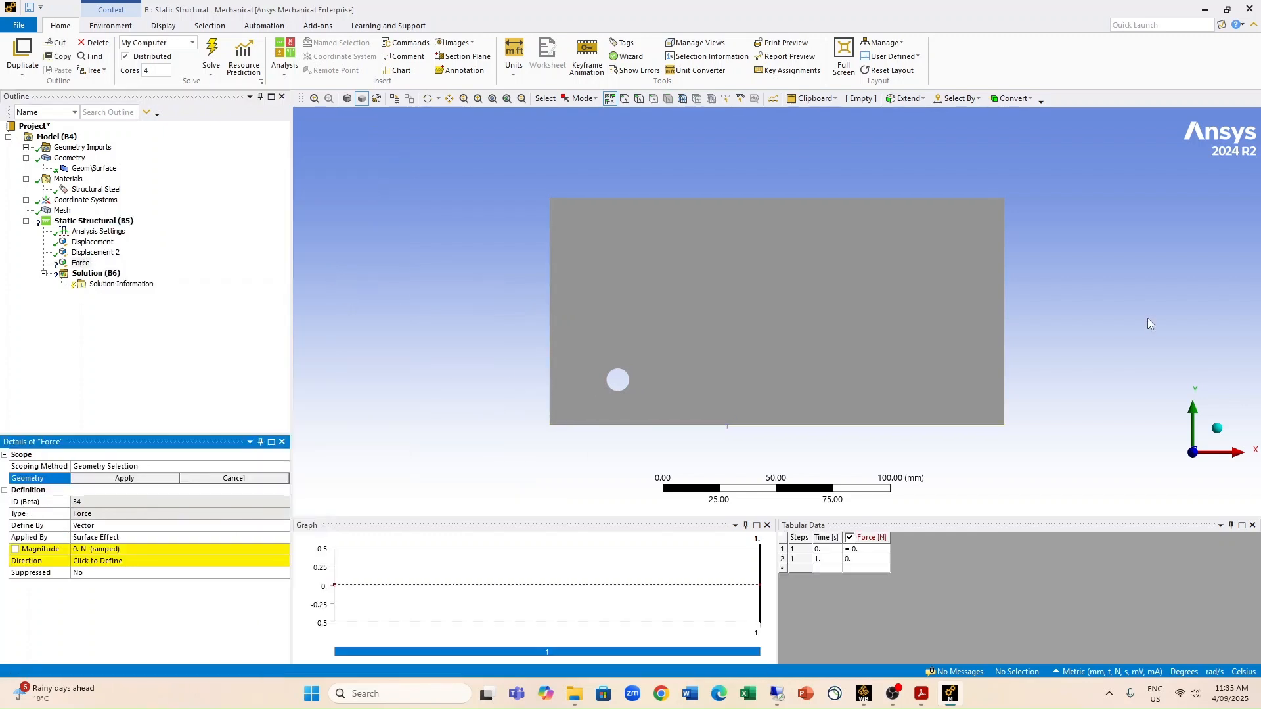
left_click(1005, 308)
left_click(109, 479)
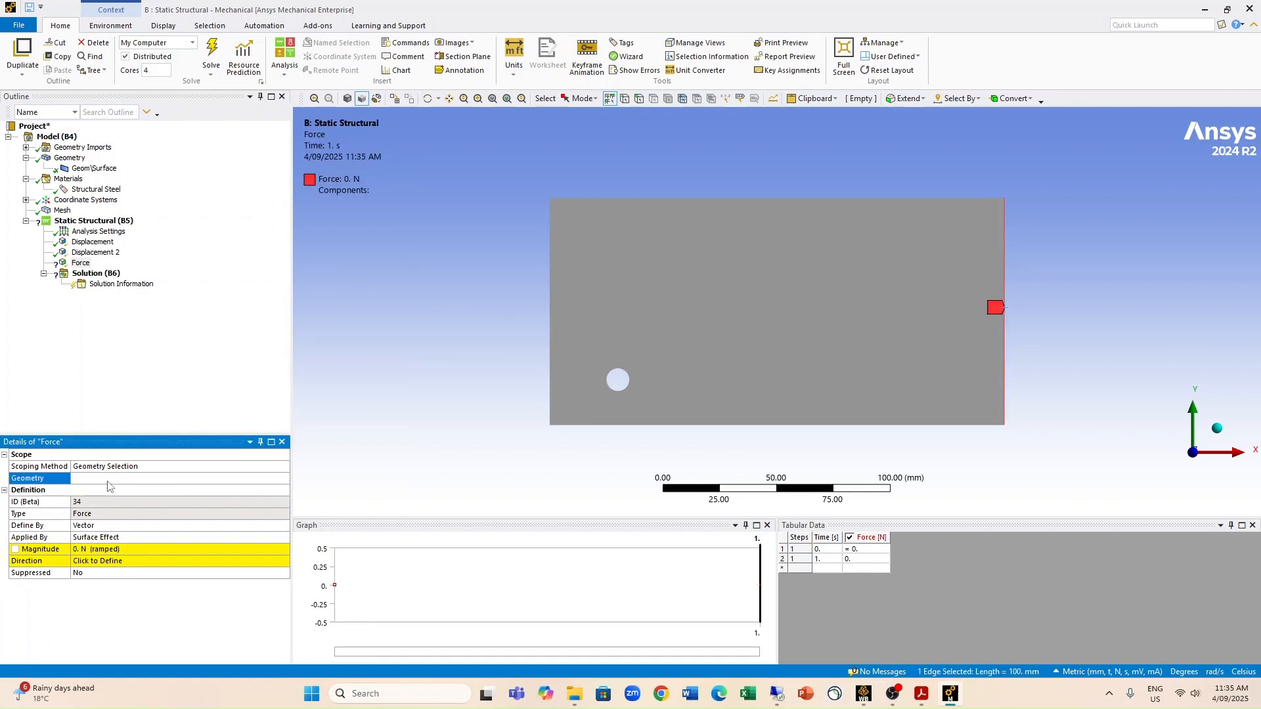
Step: Define the force by Components and set its X component to 10000 N
left_click(170, 535)
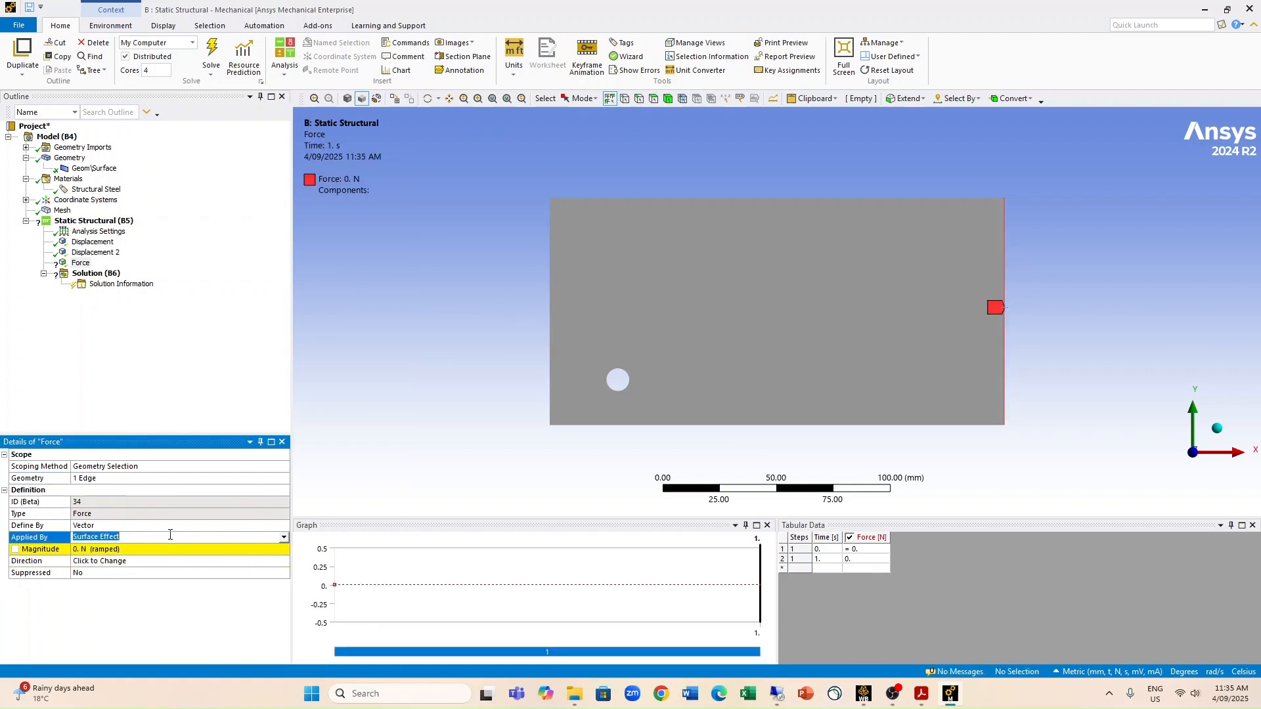
left_click(285, 526)
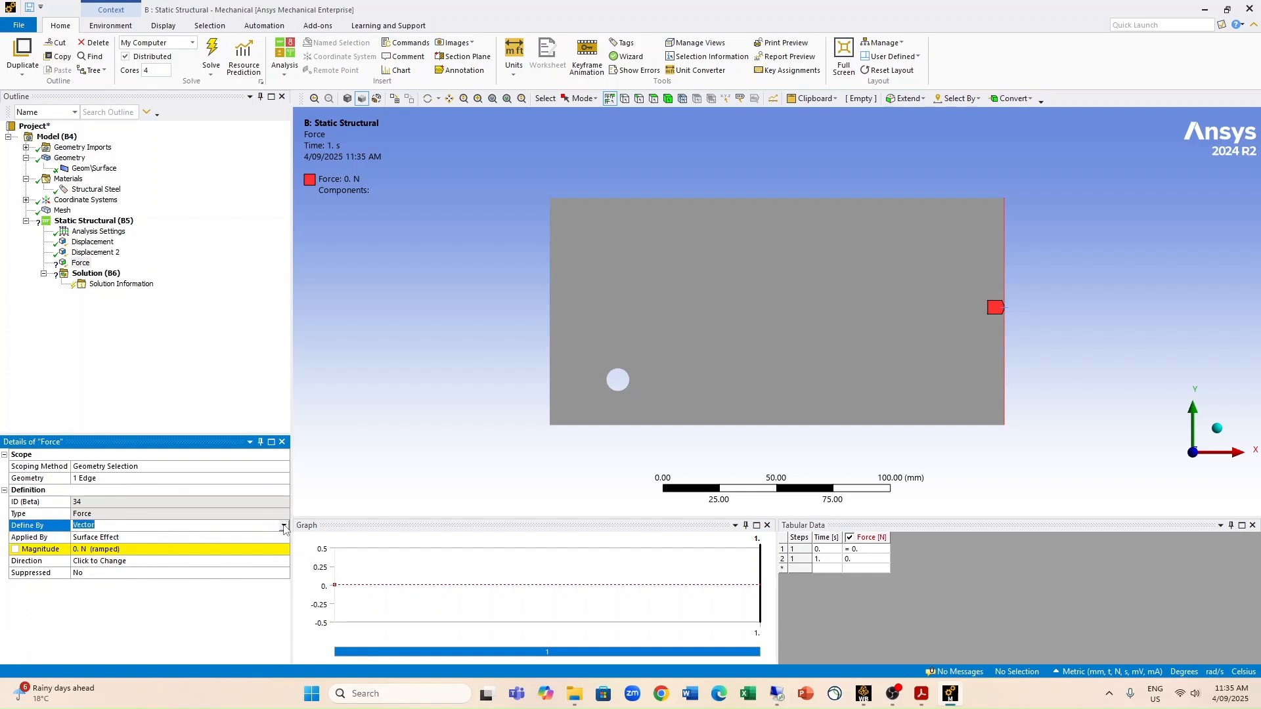
left_click(285, 527)
left_click(149, 544)
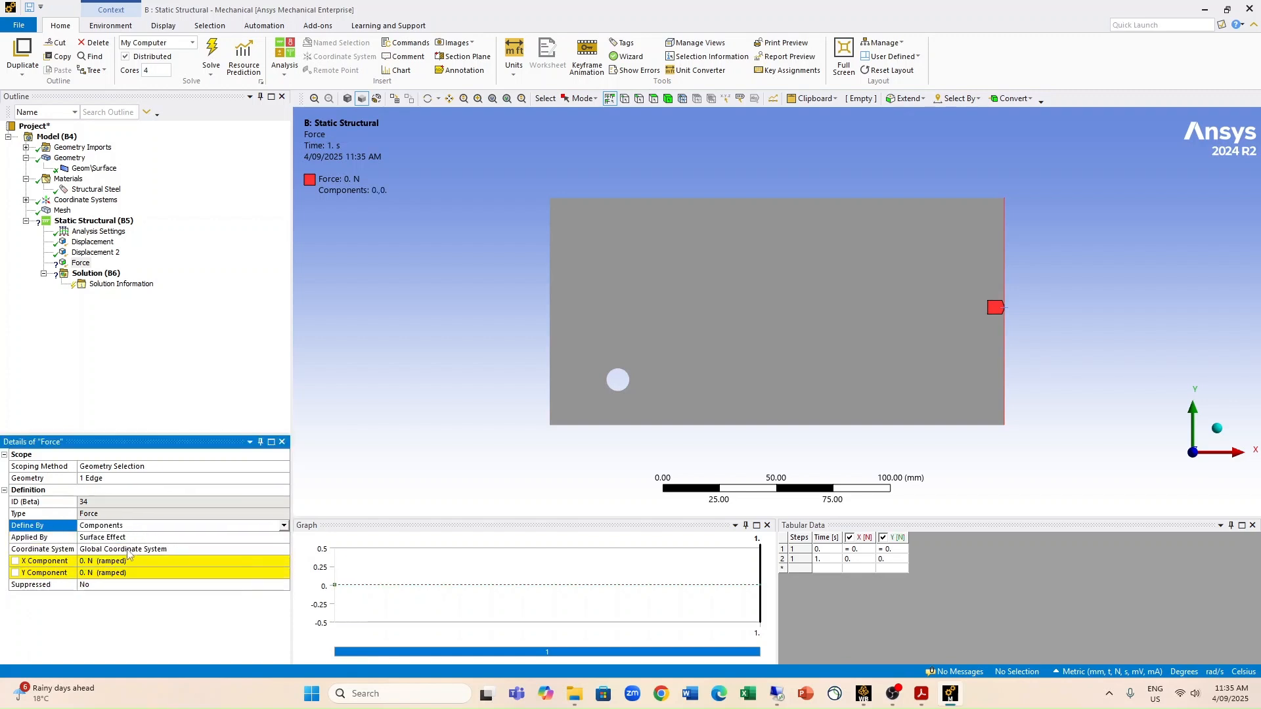
left_click(118, 561)
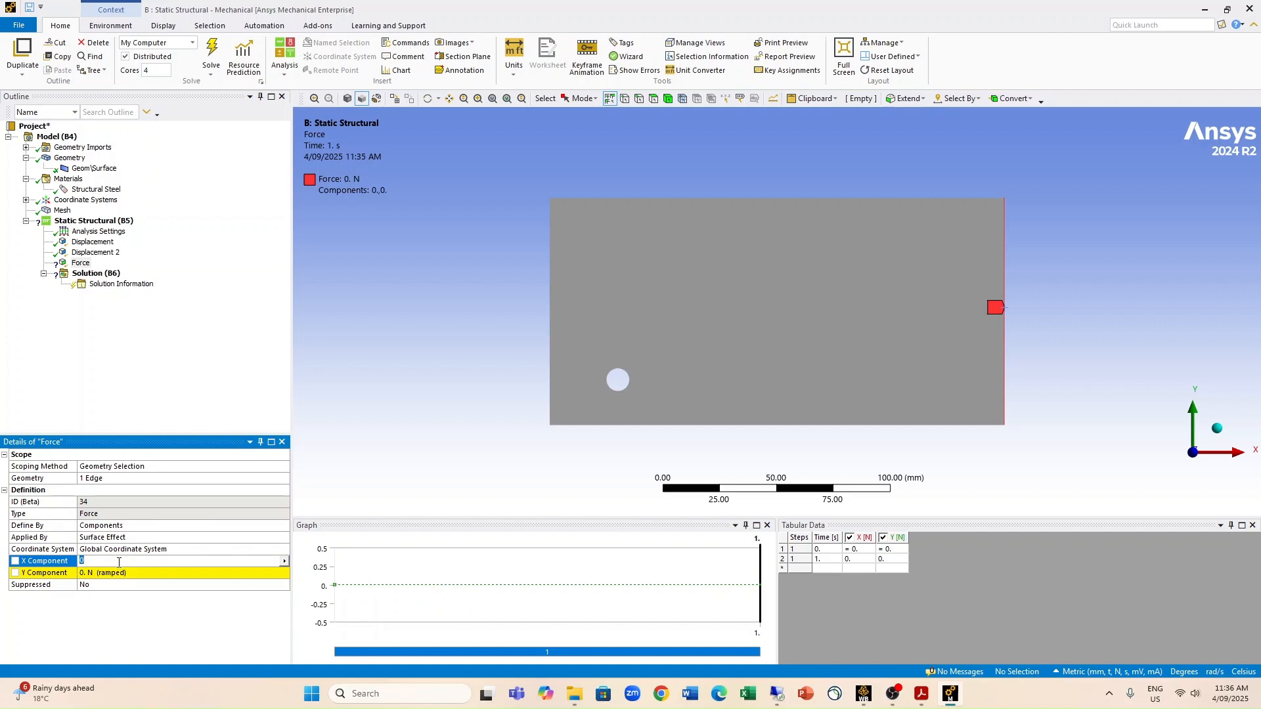
type("10000")
key("Return")
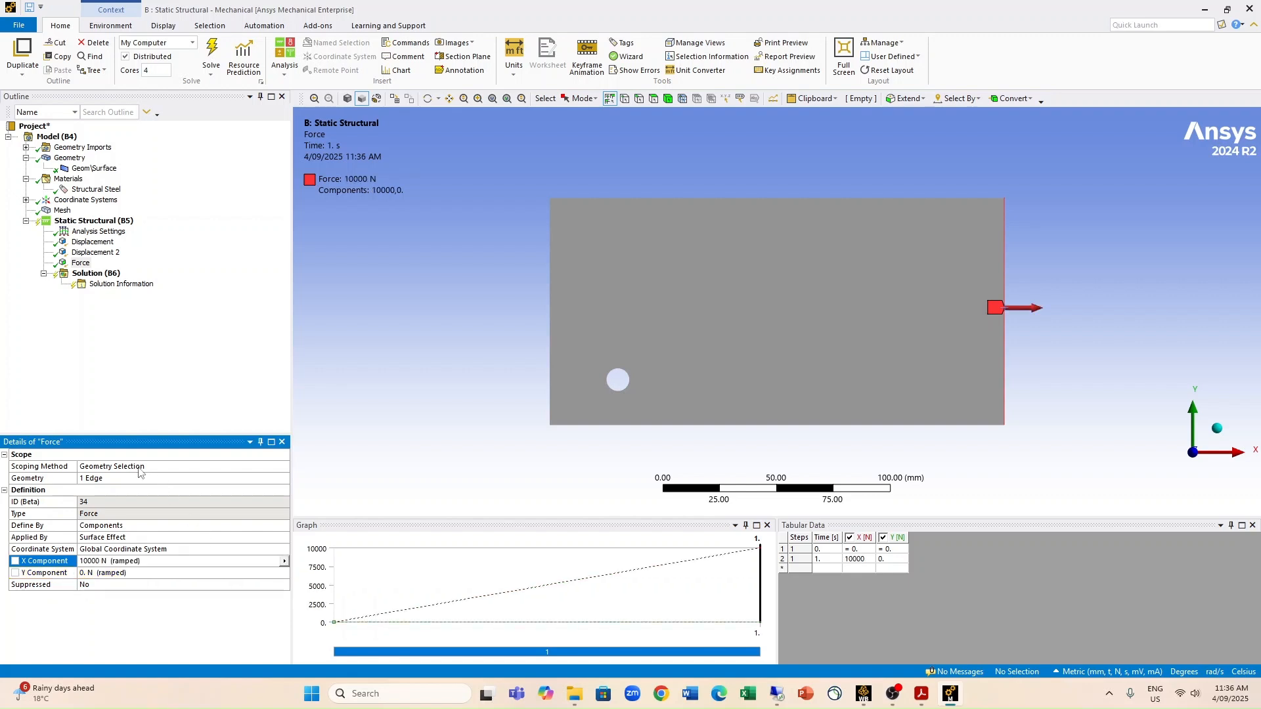
Step: Add a Normal stress result along the X axis to the solution
right_click(95, 275)
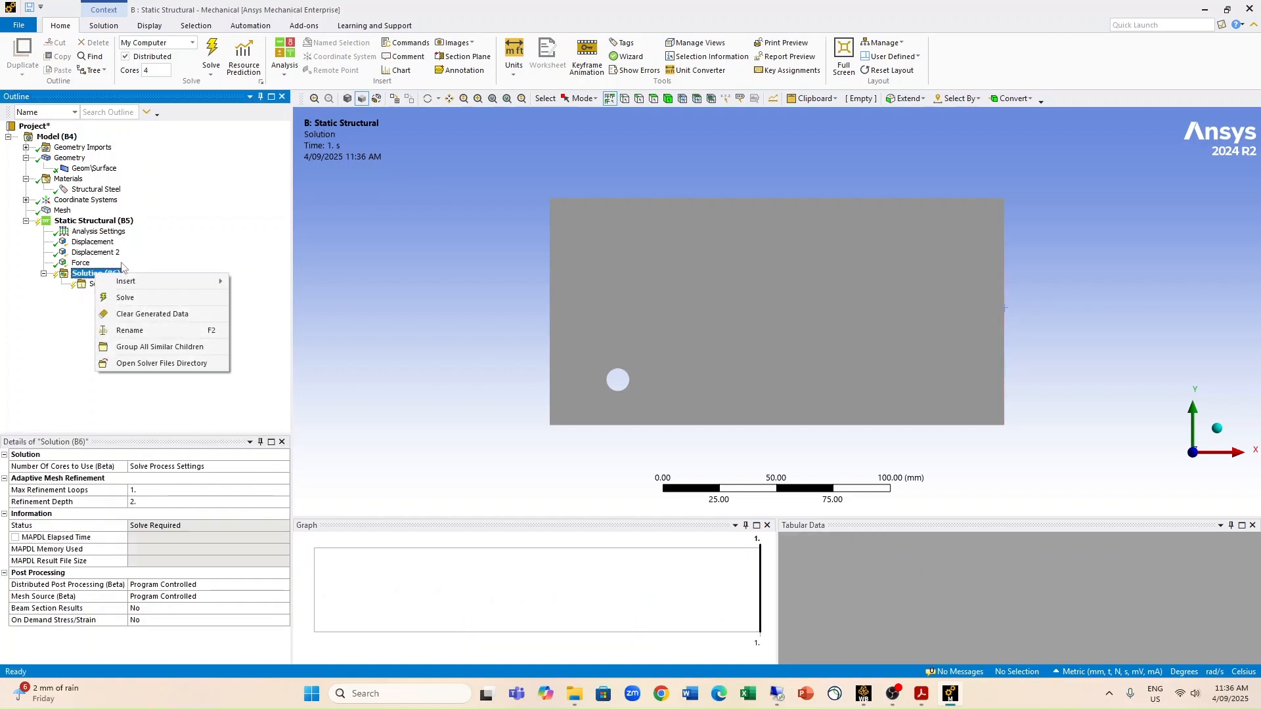
mouse_move(97, 279)
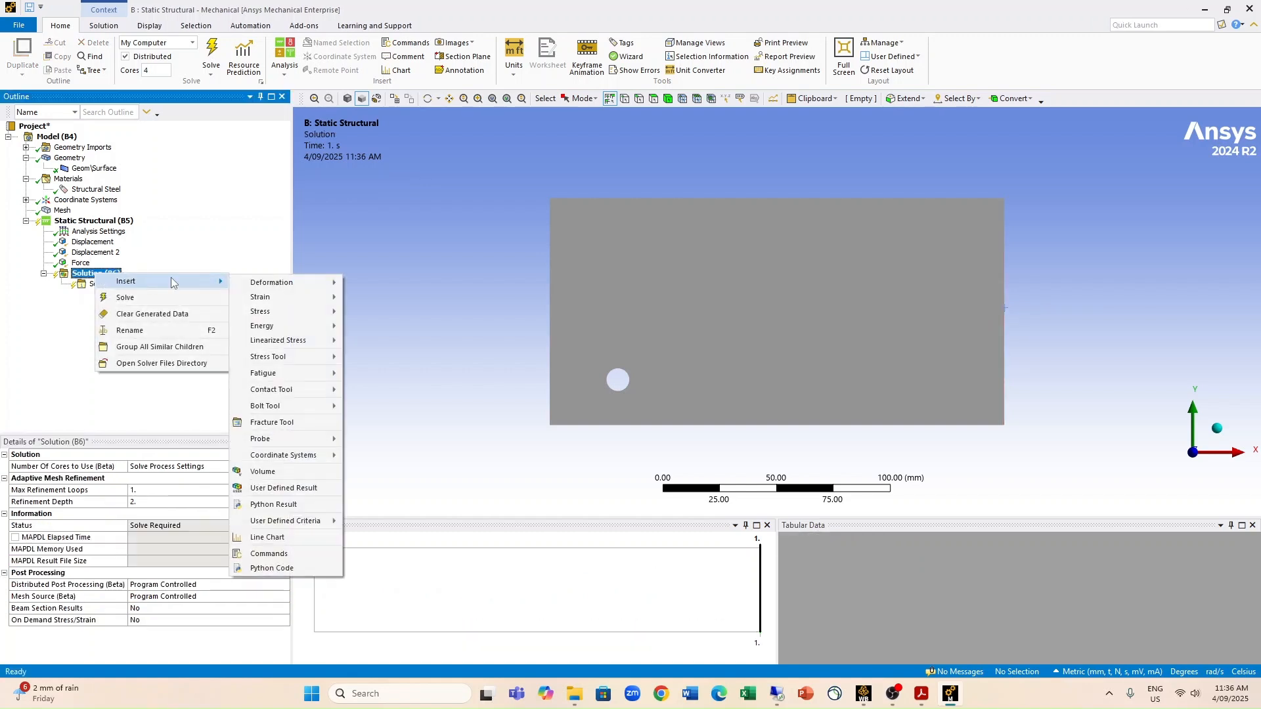
mouse_move(271, 314)
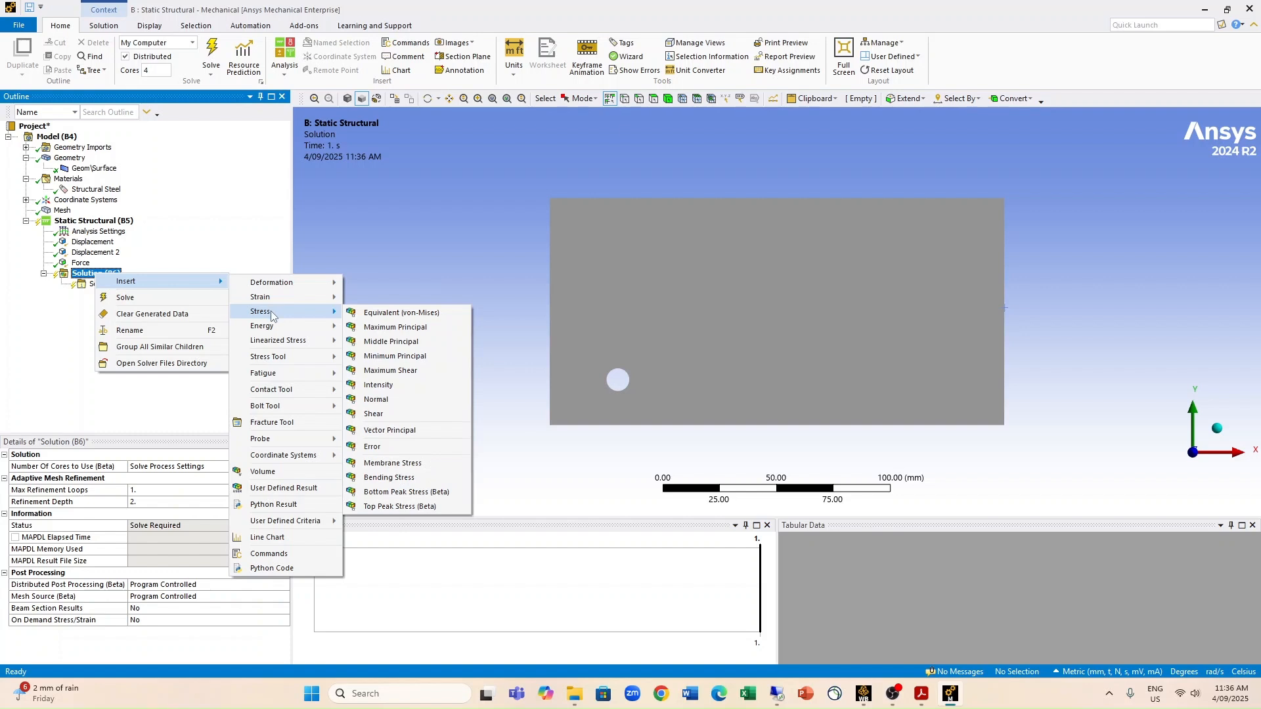
left_click(392, 400)
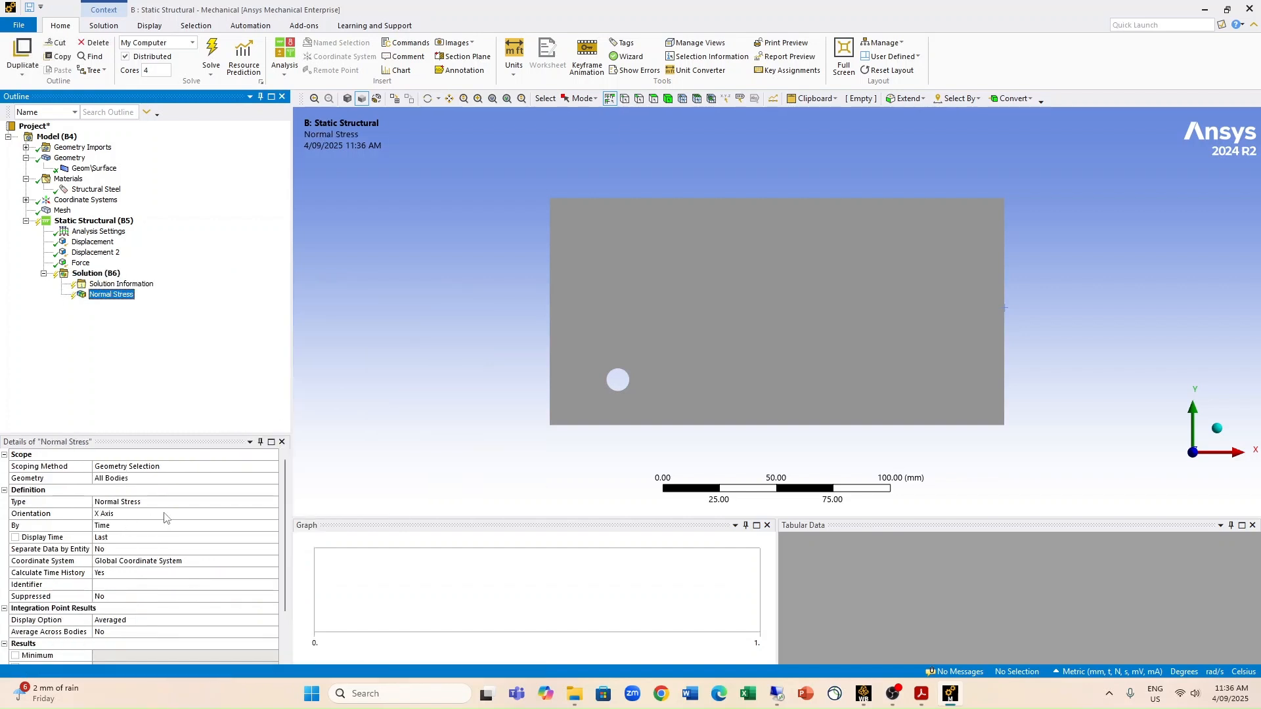
Step: Add an Equivalent (von-Mises) stress result to the solution and reselect the normal stress result
left_click(95, 275)
right_click(95, 281)
mouse_move(158, 285)
mouse_move(281, 305)
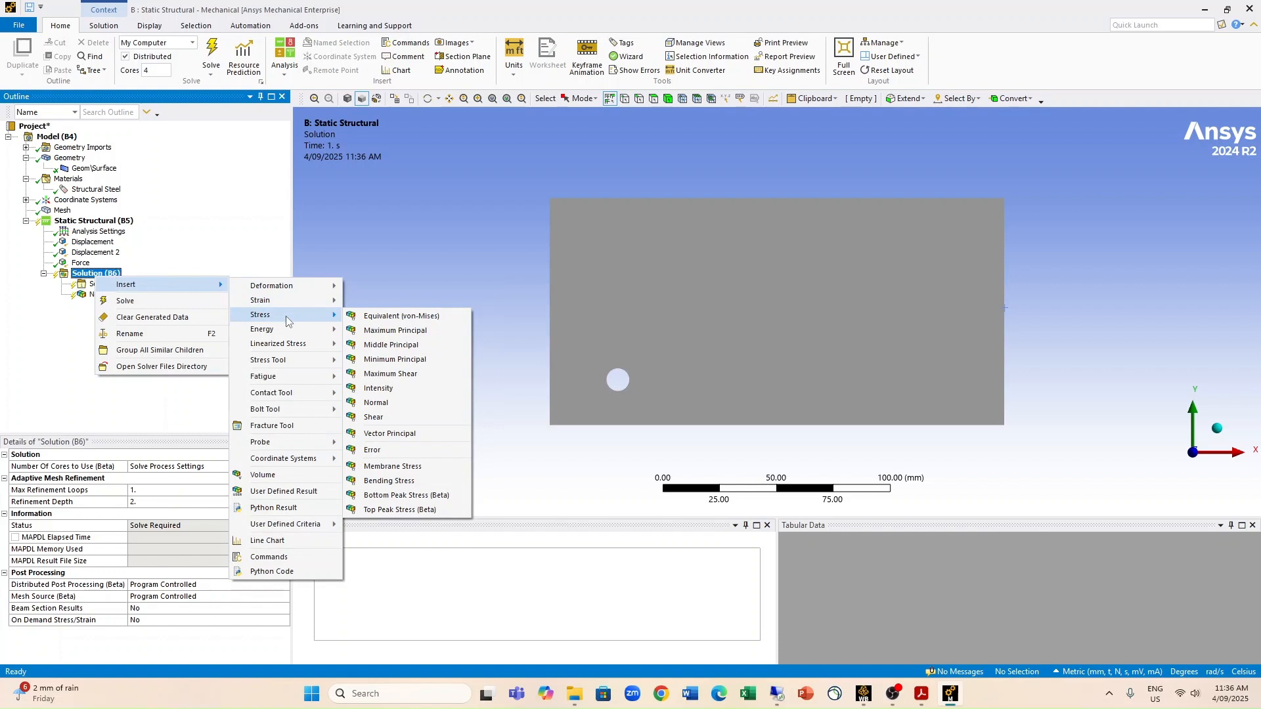
left_click(386, 321)
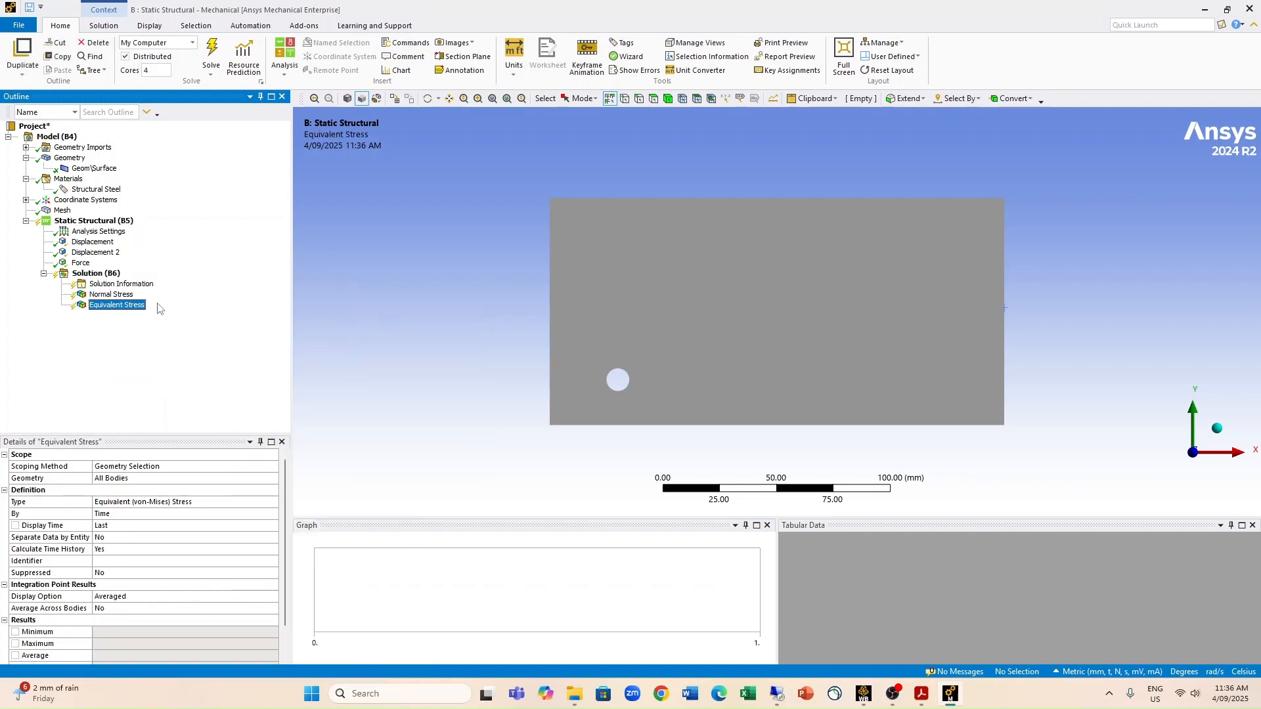
left_click(109, 297)
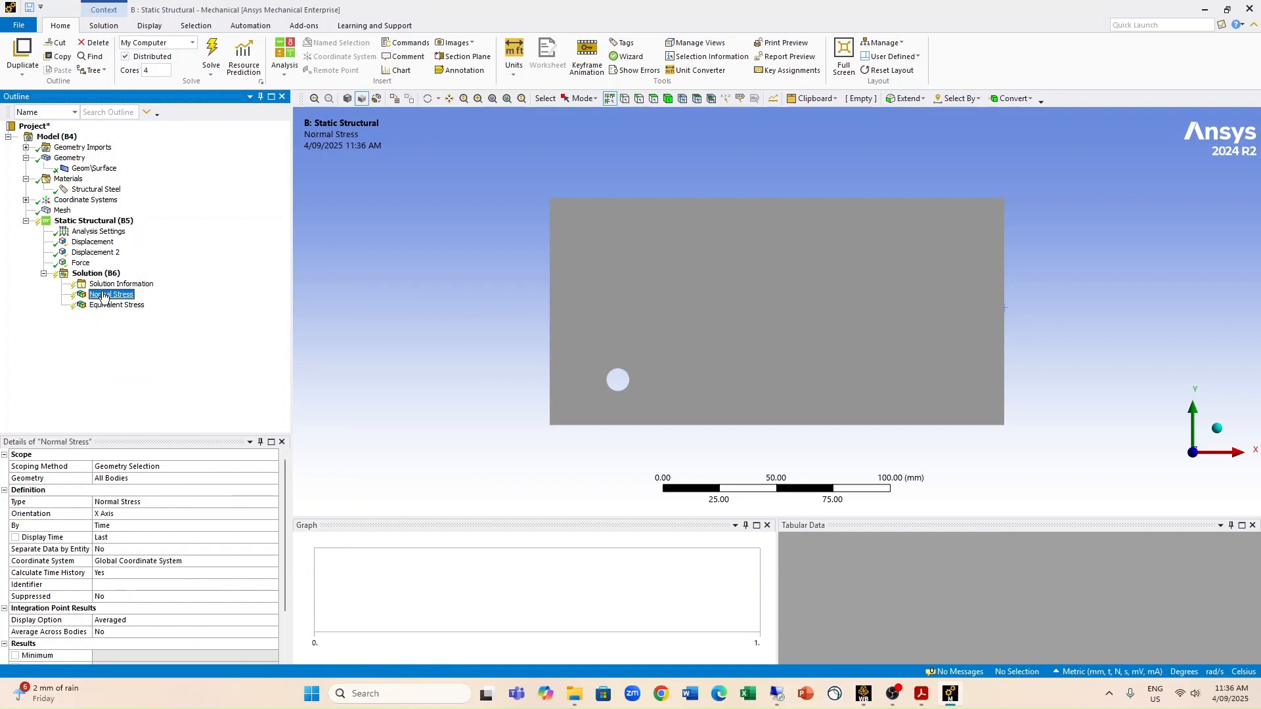
Step: Set the solution's adaptive mesh refinement to a maximum of 5 refinement loops
left_click(92, 275)
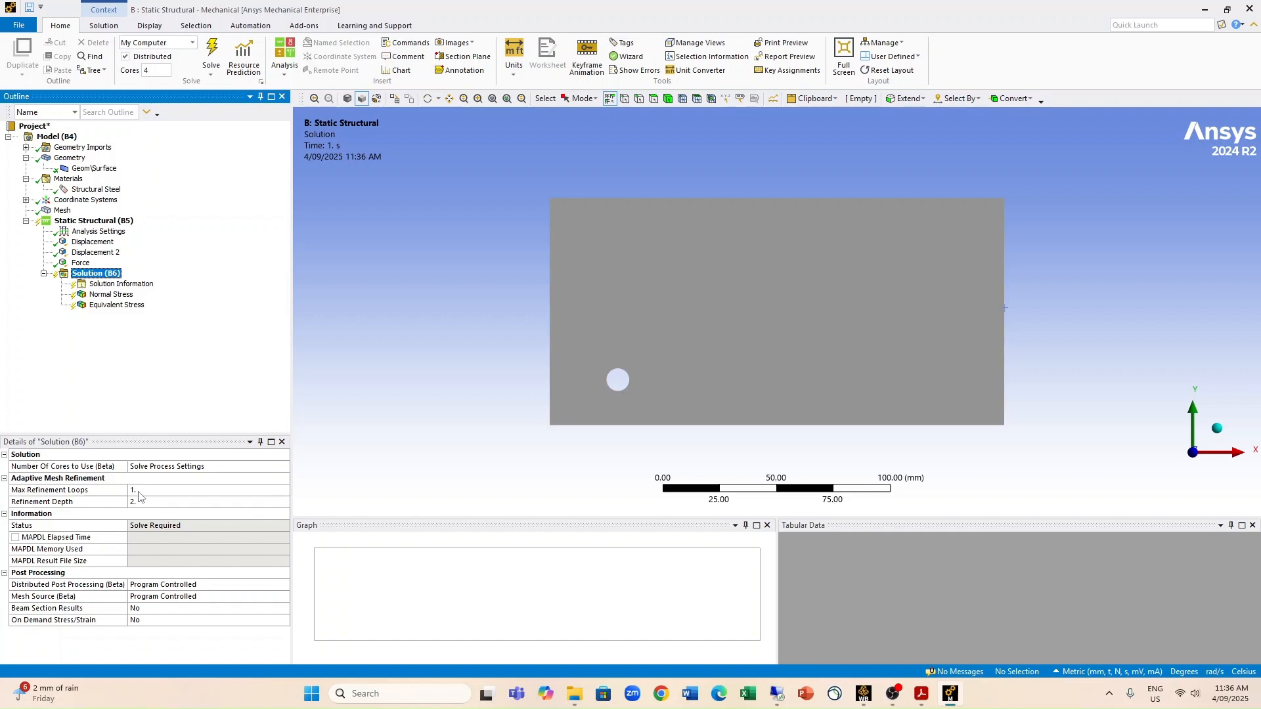
left_click(138, 492)
left_click(256, 491)
left_click(256, 491)
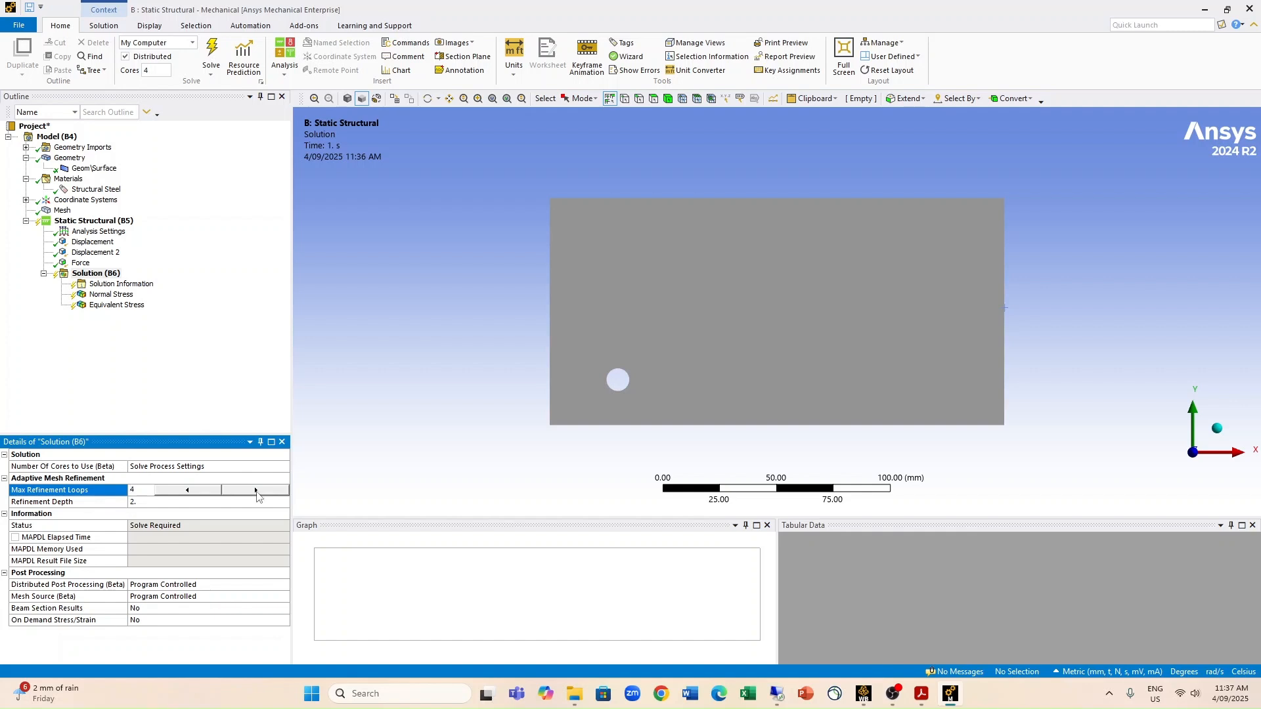
left_click(256, 490)
Step: Insert a Convergence object under the normal stress result with an allowable change of 1 % on the maximum
left_click(107, 296)
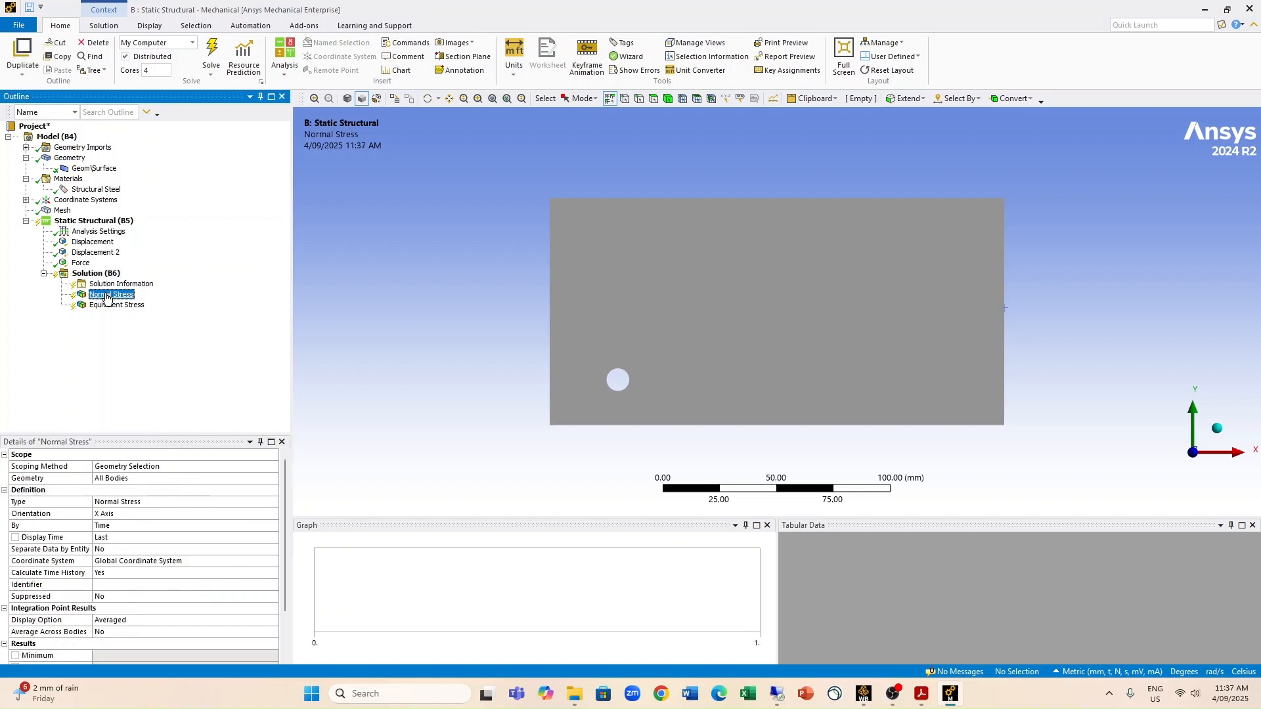
right_click(109, 297)
mouse_move(128, 300)
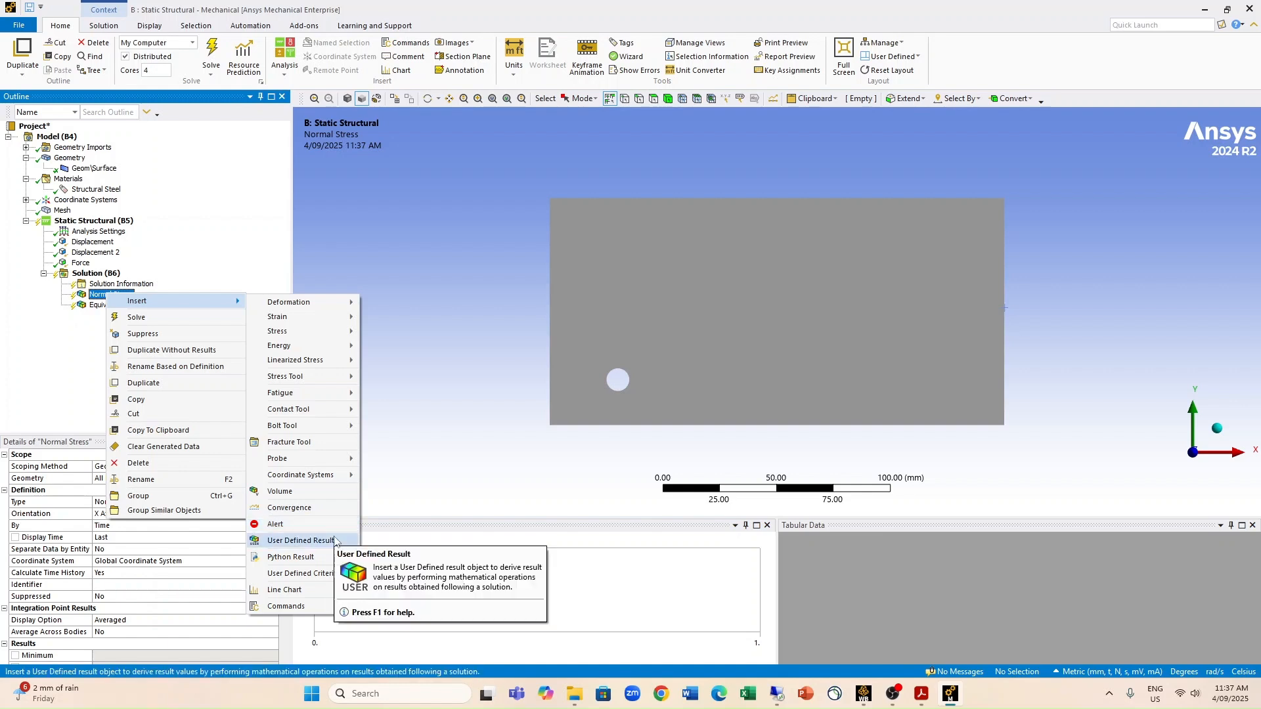
left_click(334, 509)
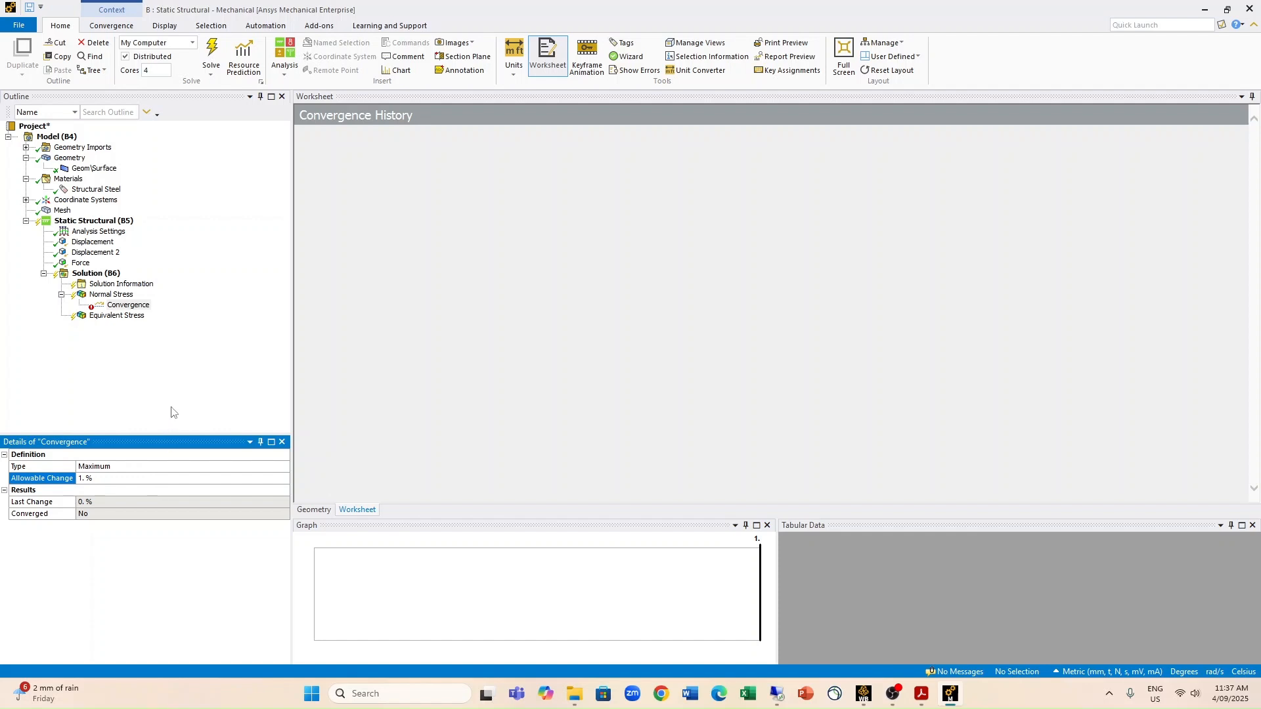
Step: Solve the analysis and open the convergence history of the normal stress
right_click(95, 276)
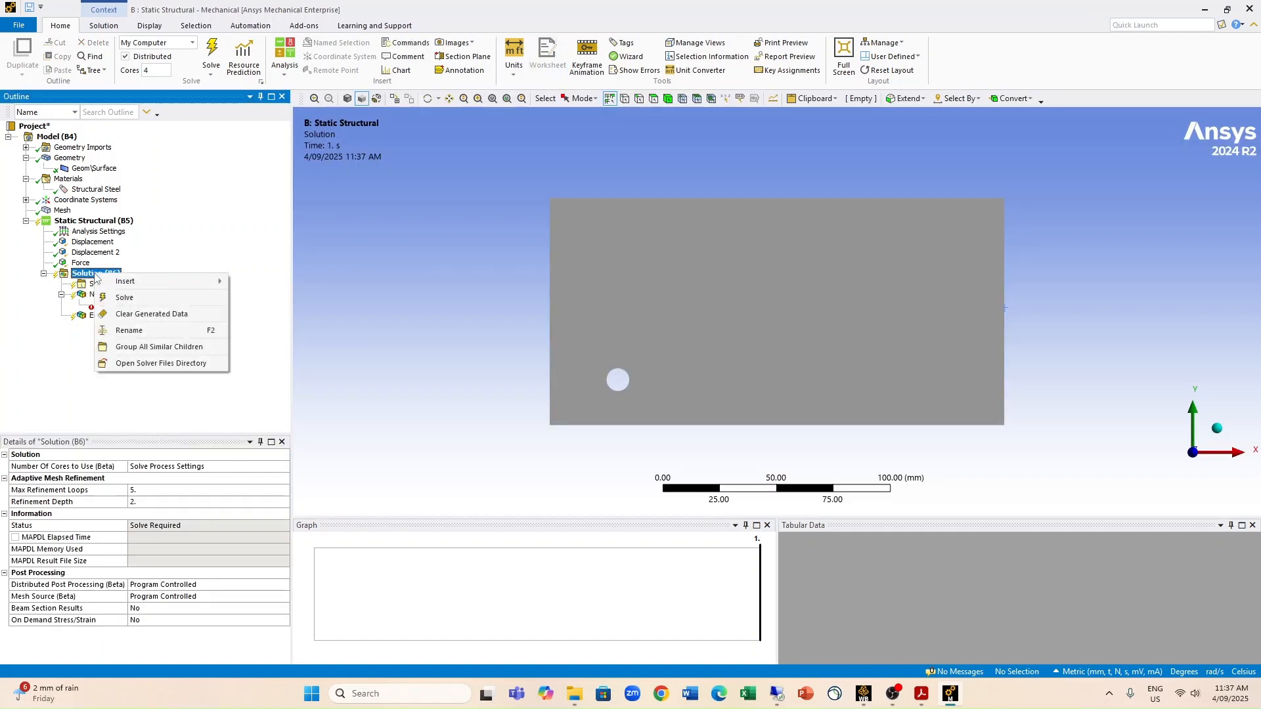
left_click(127, 298)
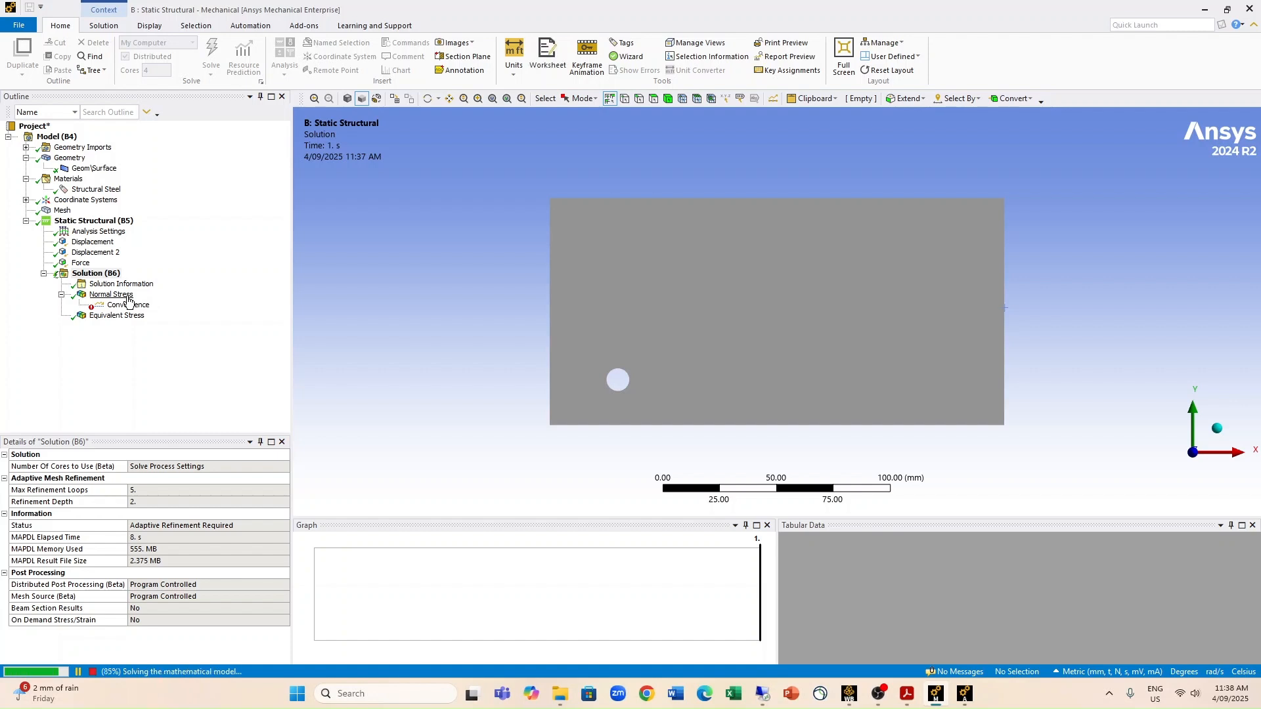
left_click(129, 304)
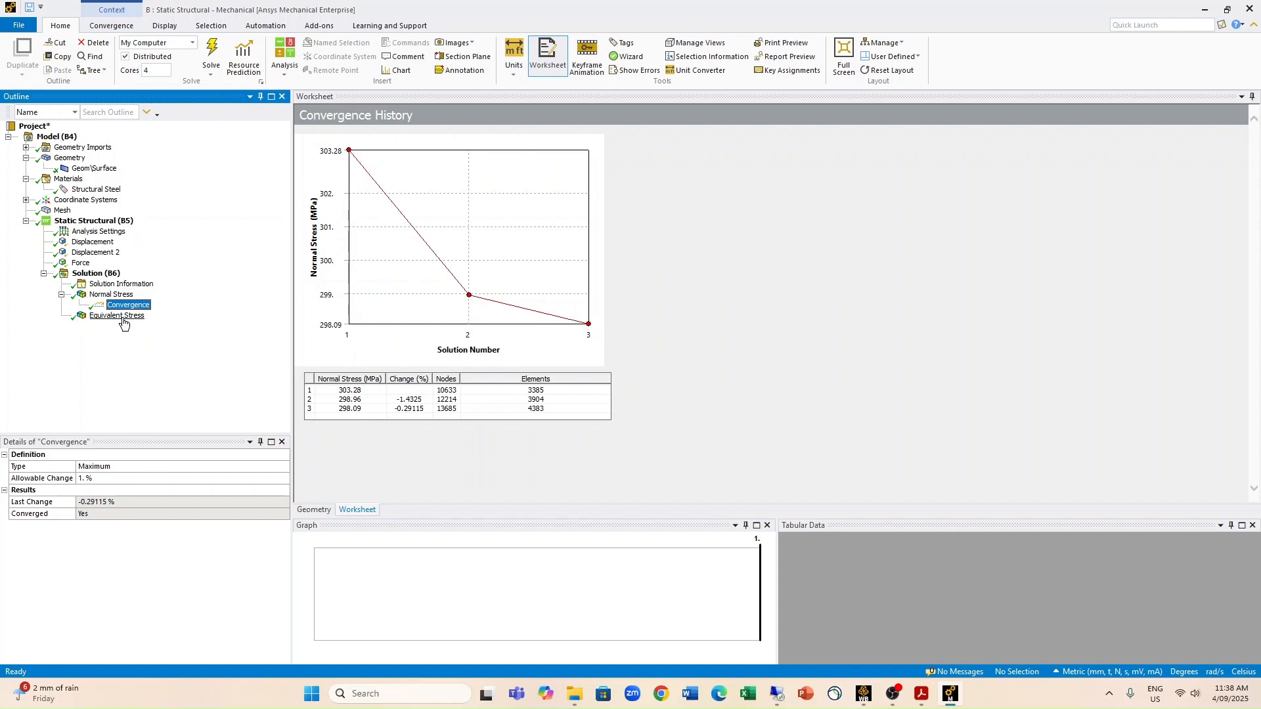
Step: Examine the normal stress contour around the hole and over the whole plate, and the result's minimum, maximum and average values
left_click(101, 295)
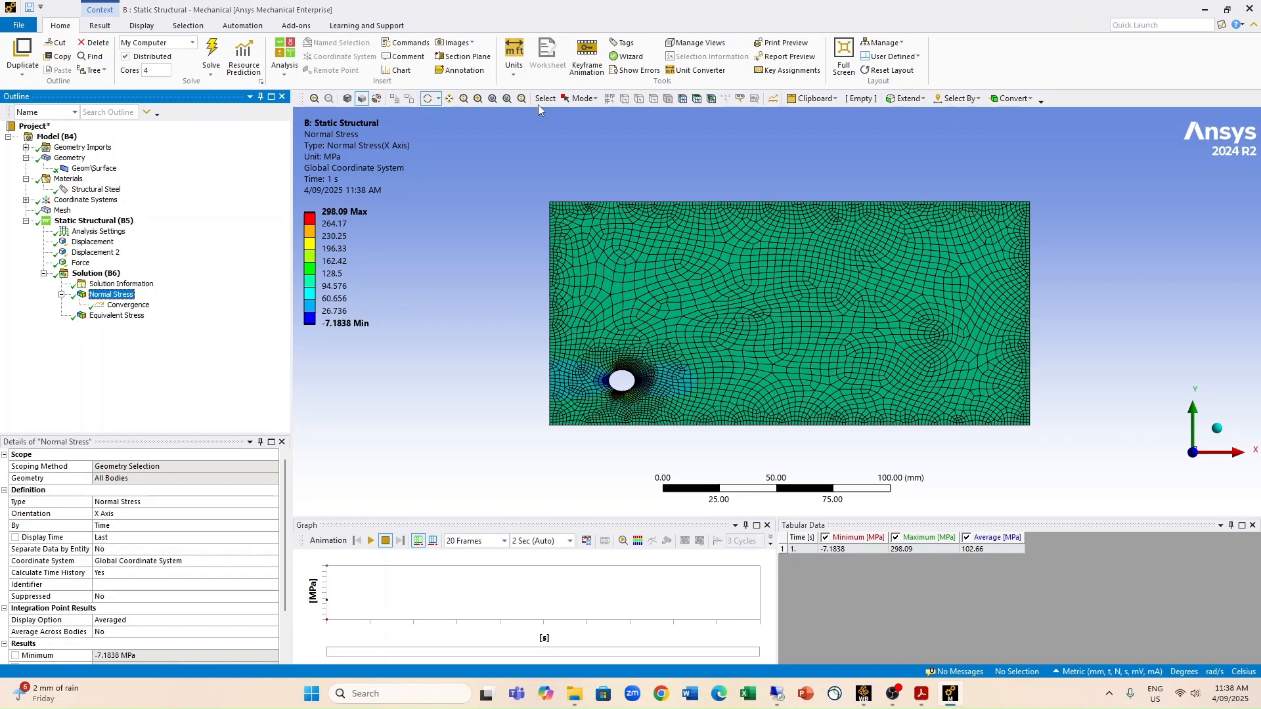
left_click(479, 99)
left_click_drag(594, 358, 653, 401)
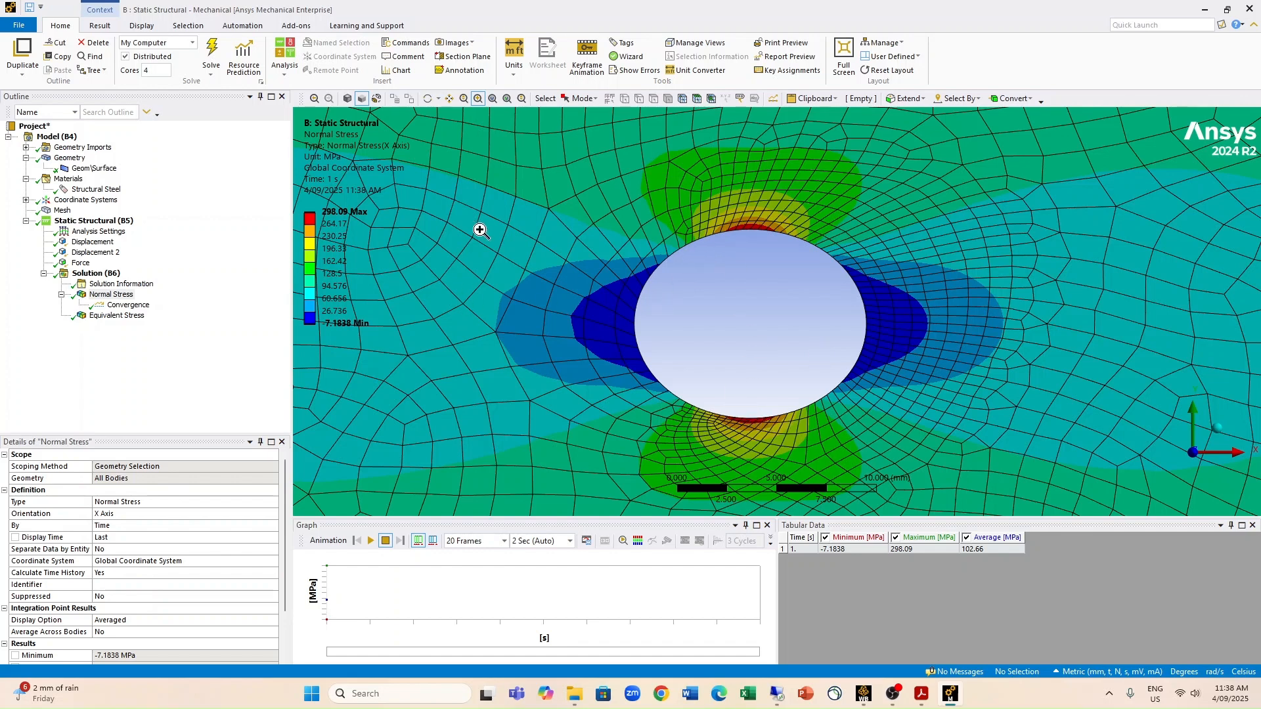
left_click(492, 98)
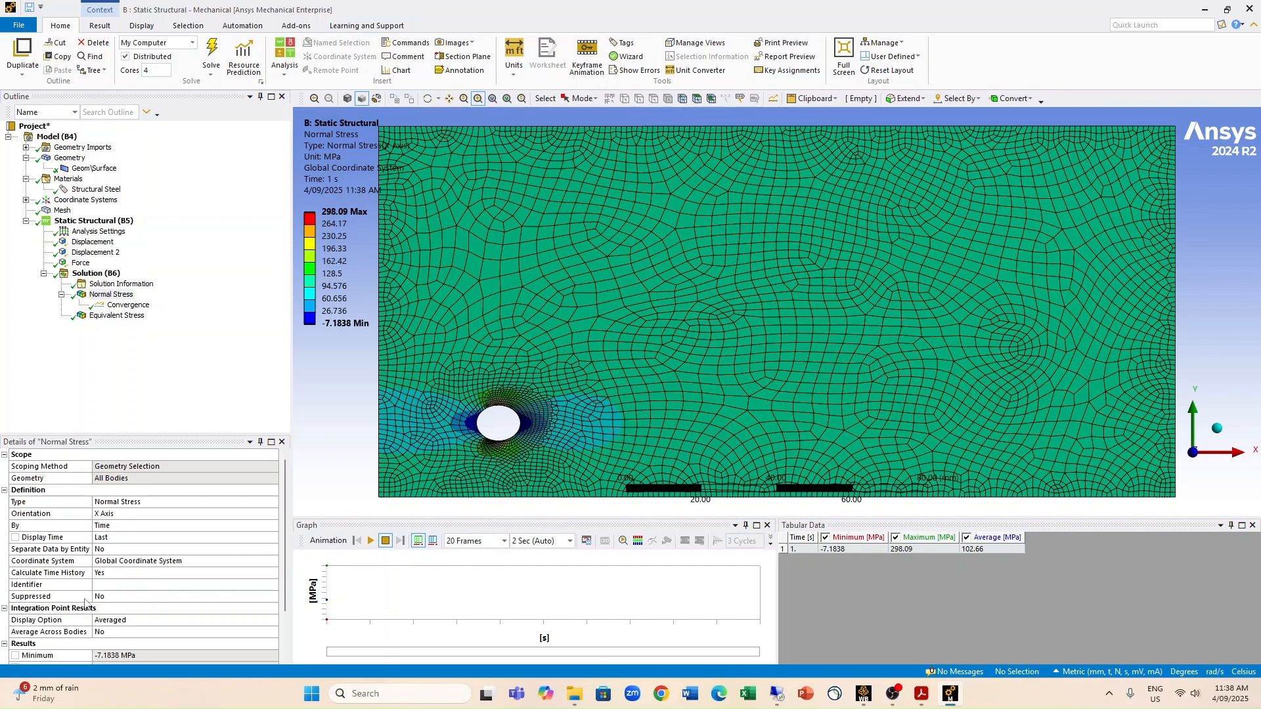
scroll(82, 562, "down", 2)
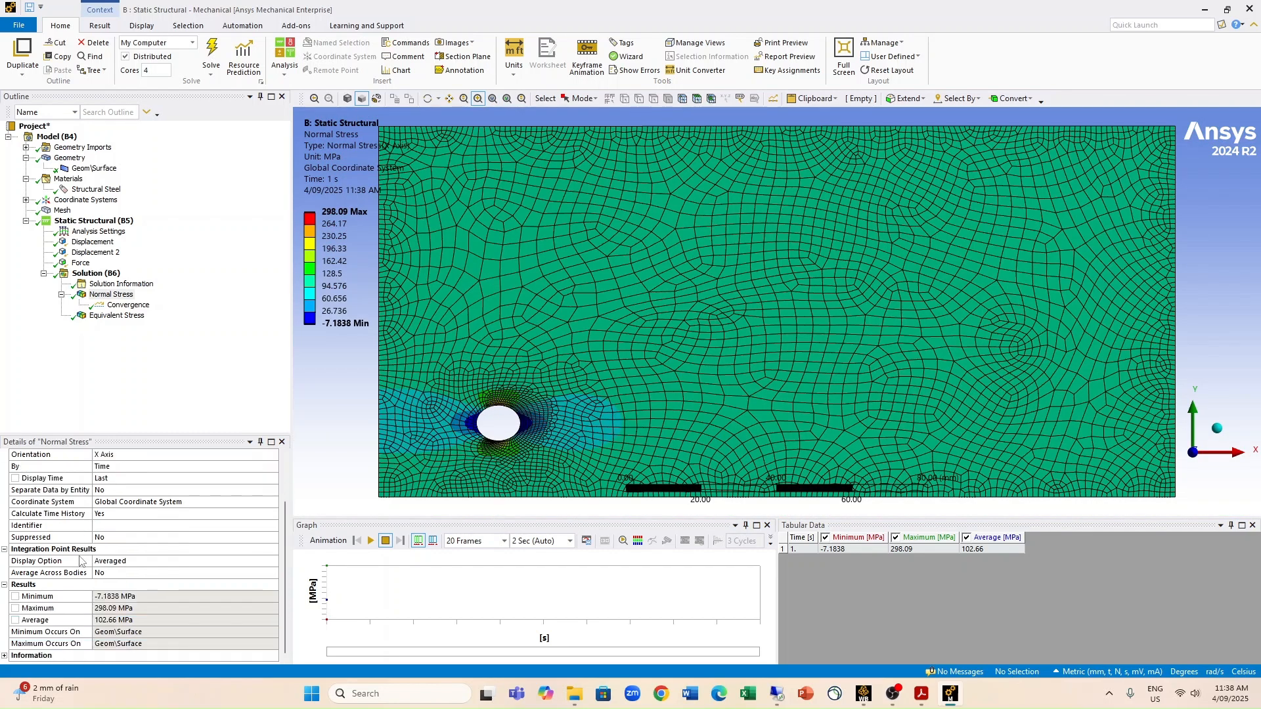
Step: Make the normal stress maximum an output parameter and compare the normal stress and equivalent stress contours
left_click(15, 608)
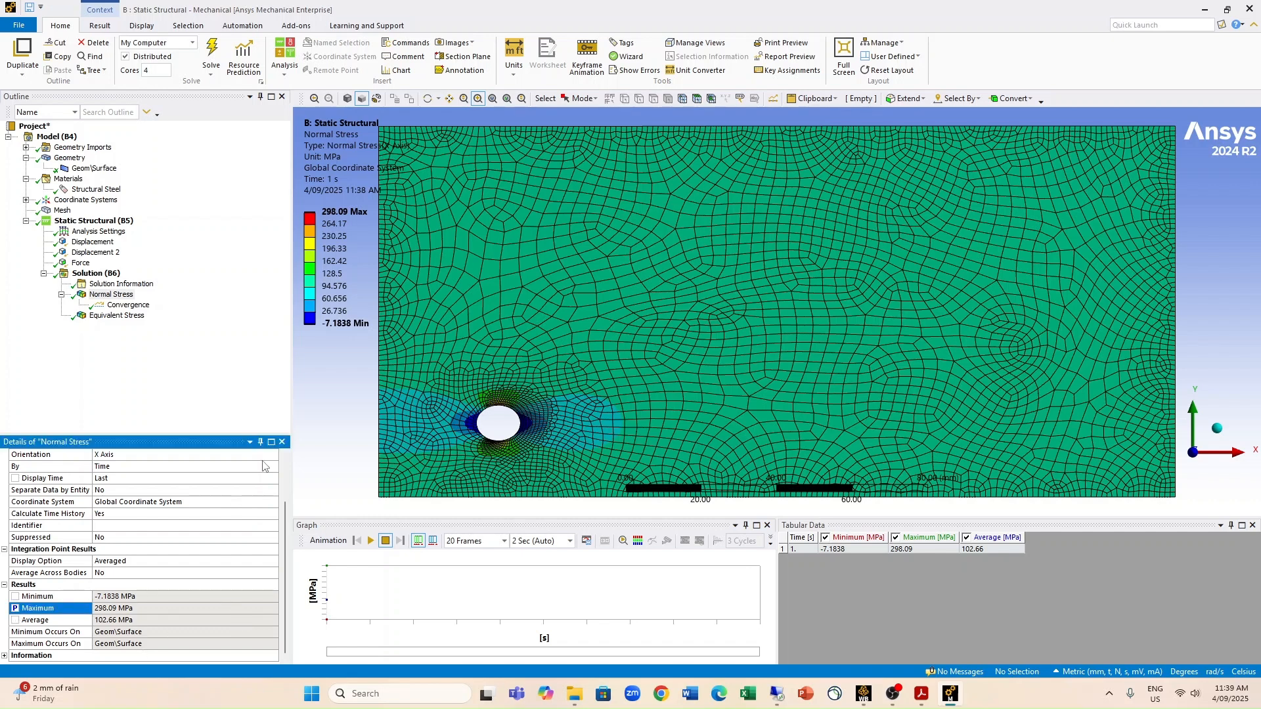
left_click(94, 317)
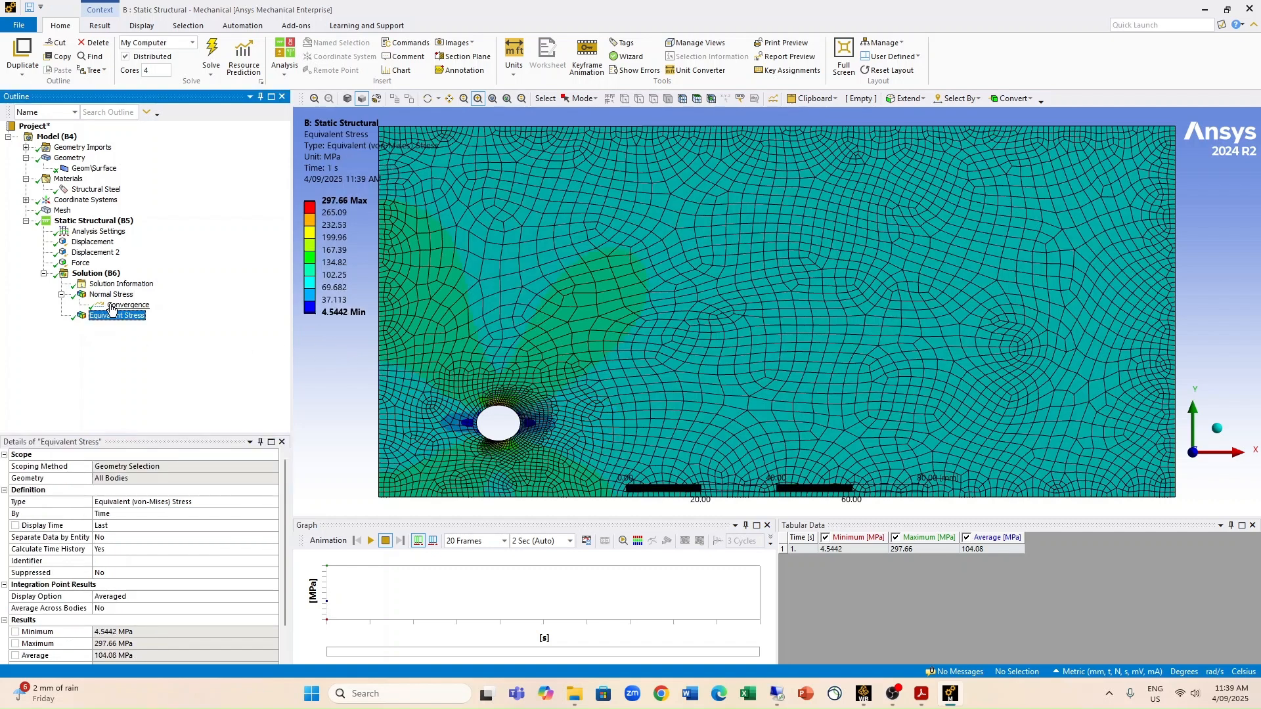
left_click(105, 295)
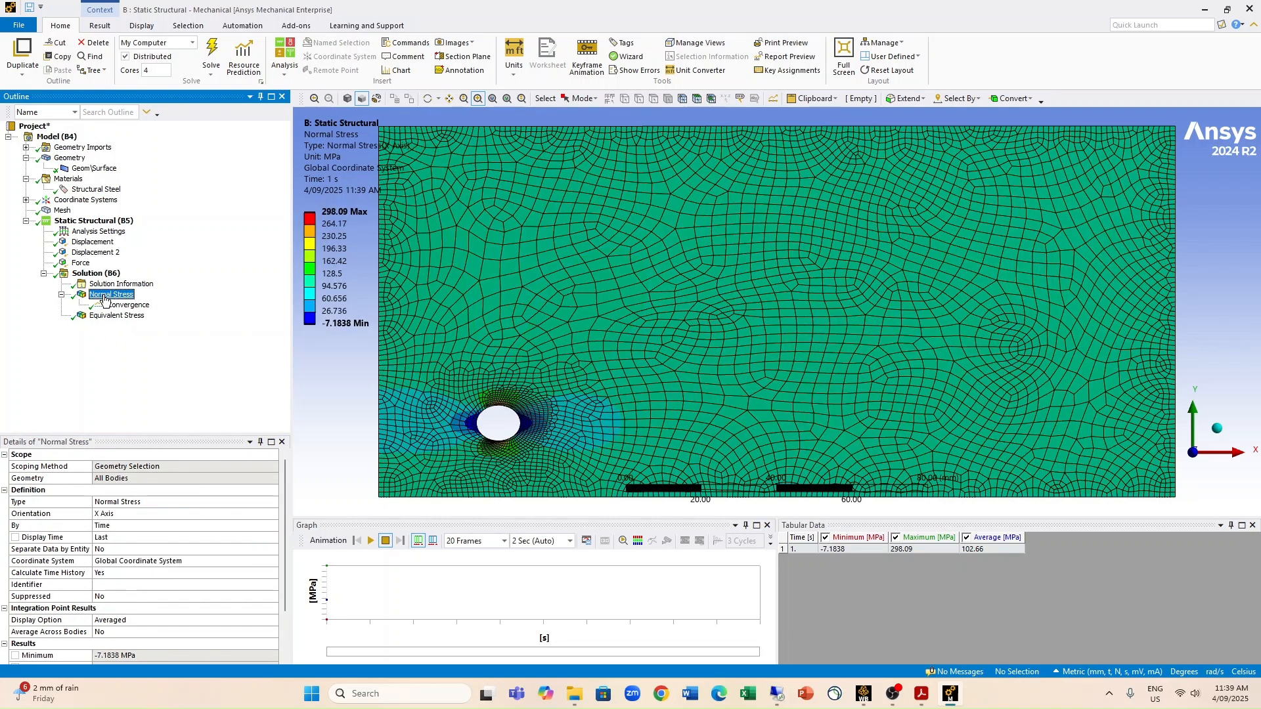
left_click(99, 317)
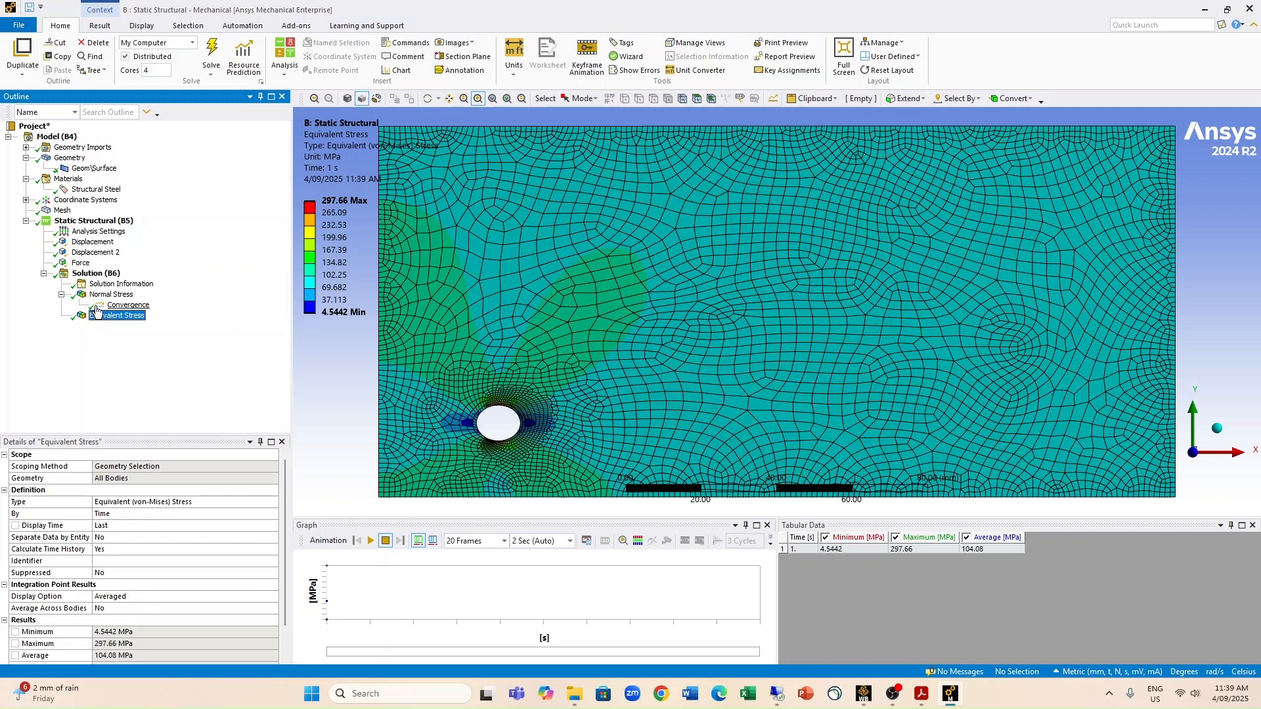
Step: Close Mechanical, return to Workbench and open the project's Parameter Set to review the Centre_X, Centre_Y and Diameter inputs
left_click(1251, 8)
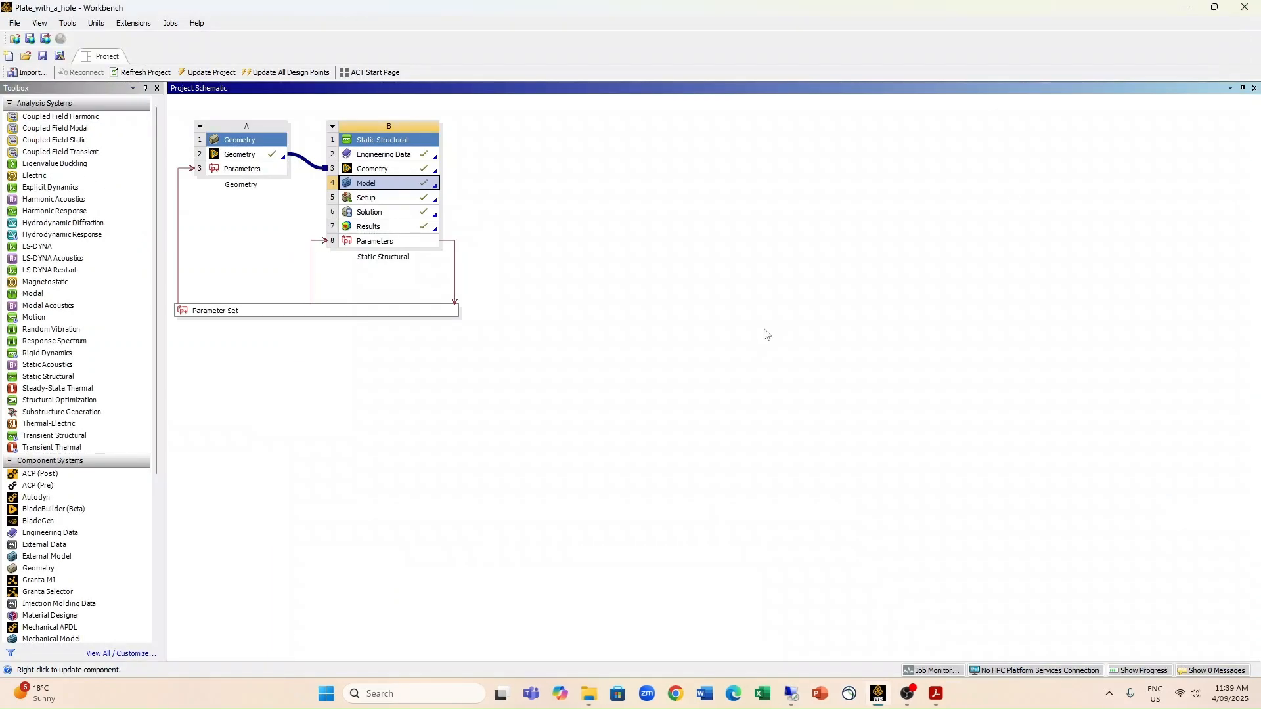
left_click(765, 333)
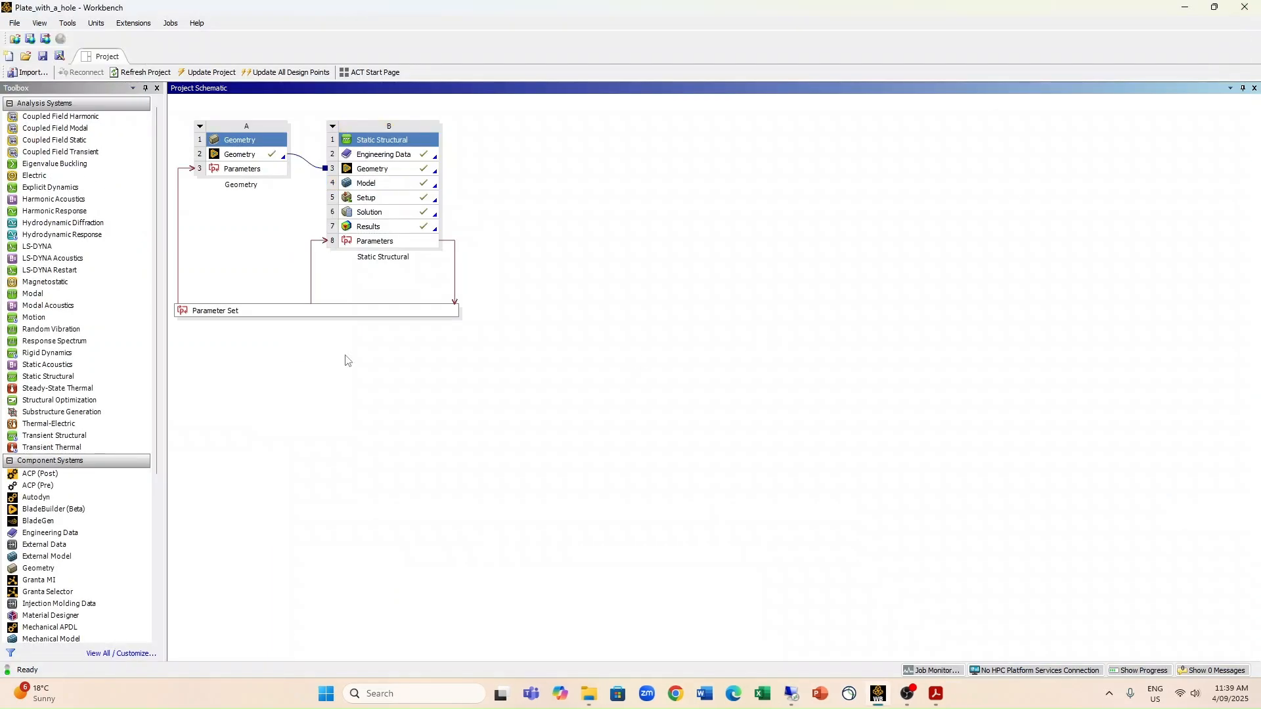
double_click(255, 318)
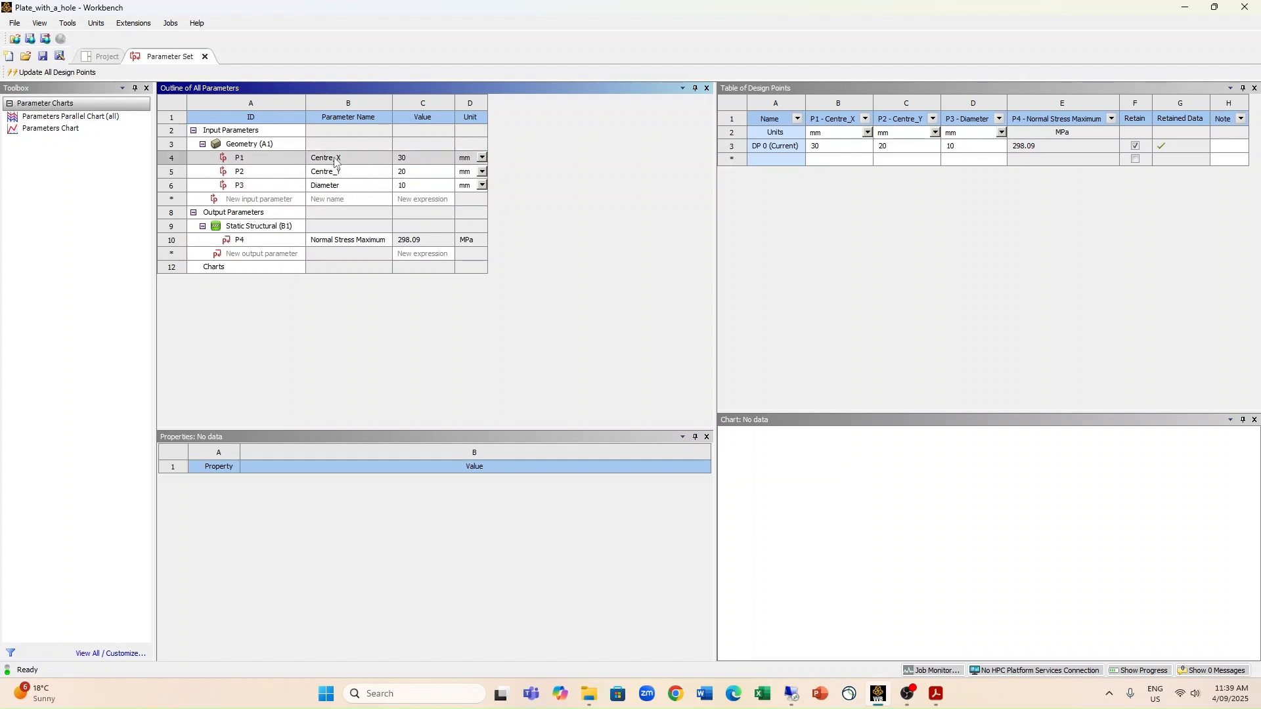
left_click_drag(339, 159, 320, 184)
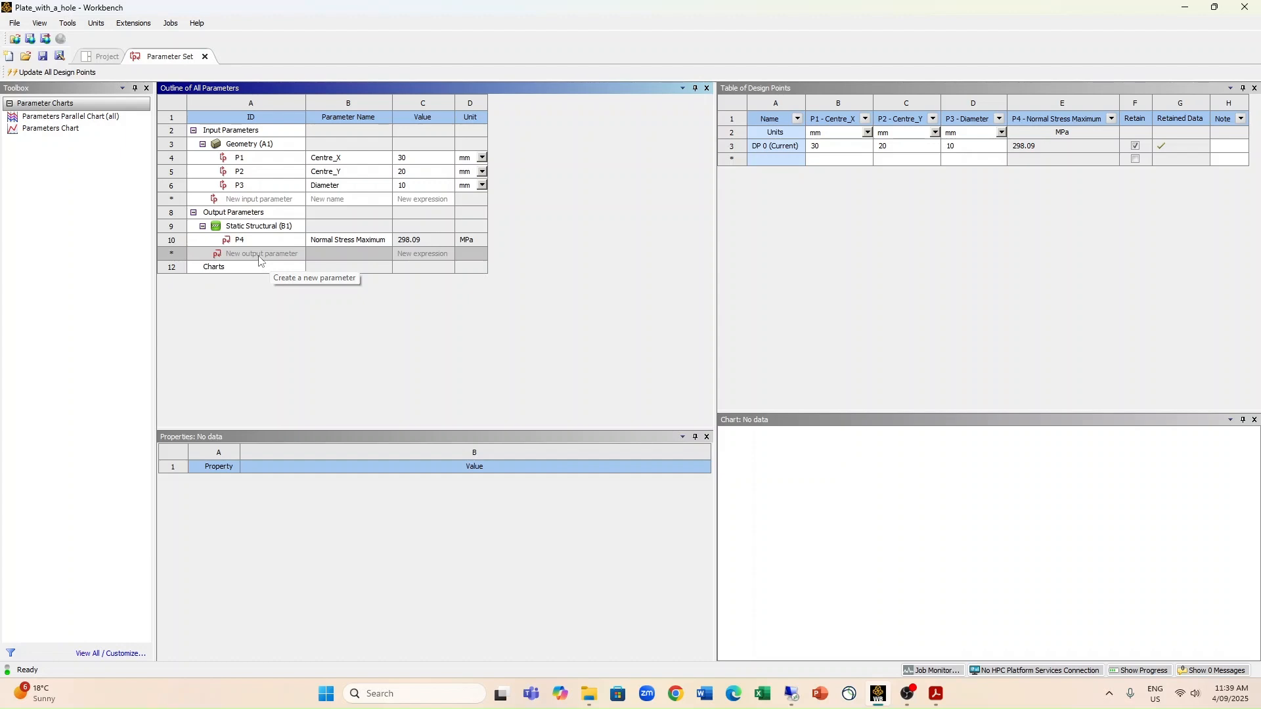
Step: Create a new output parameter with the expression P4/100 [MPa]
left_click(412, 253)
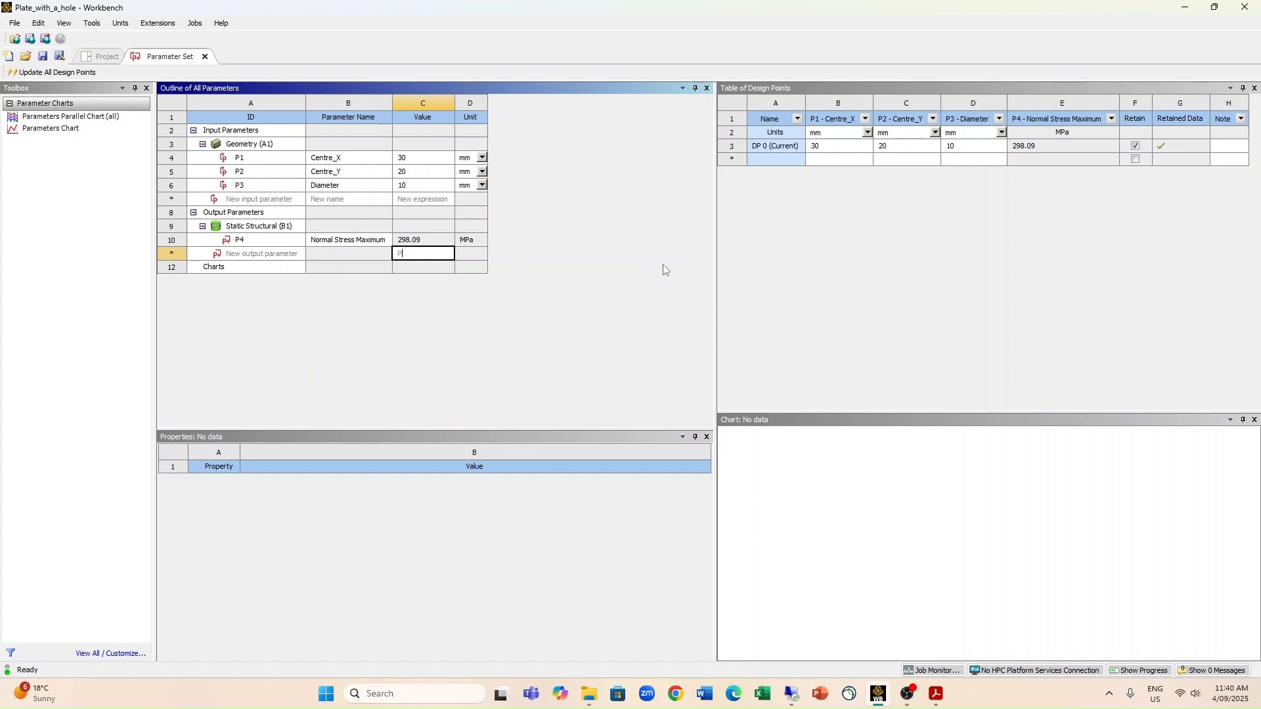
type("4")
type("/100")
type("]")
key("Return")
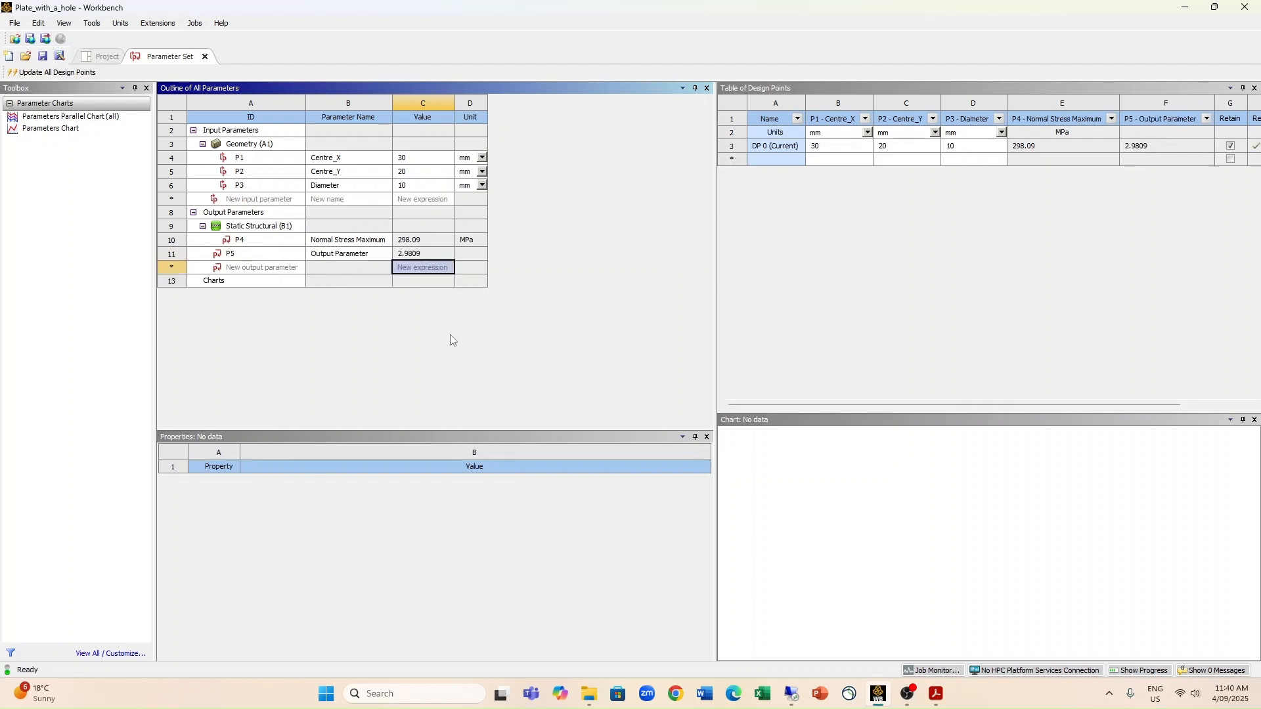
Step: Rename output parameter P5 as Stress Concentration Factor
left_click(368, 255)
type("Stress Concentra")
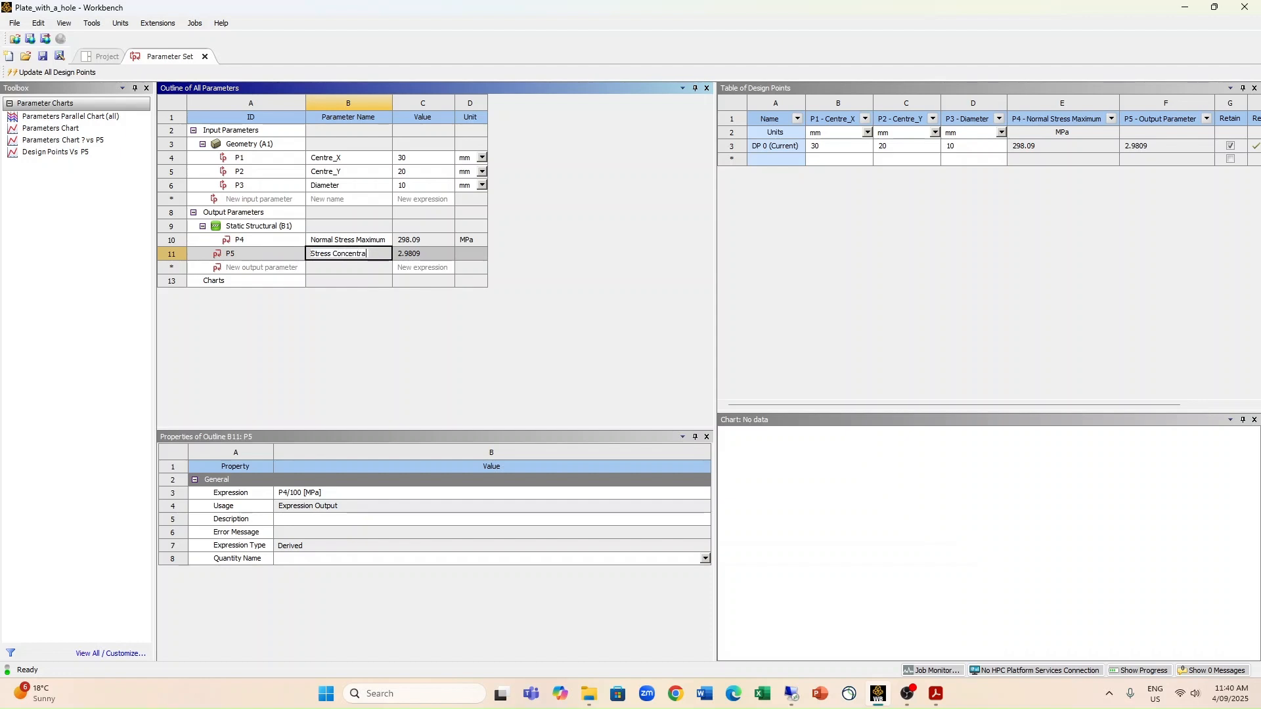
type("tion Factor")
key("Return")
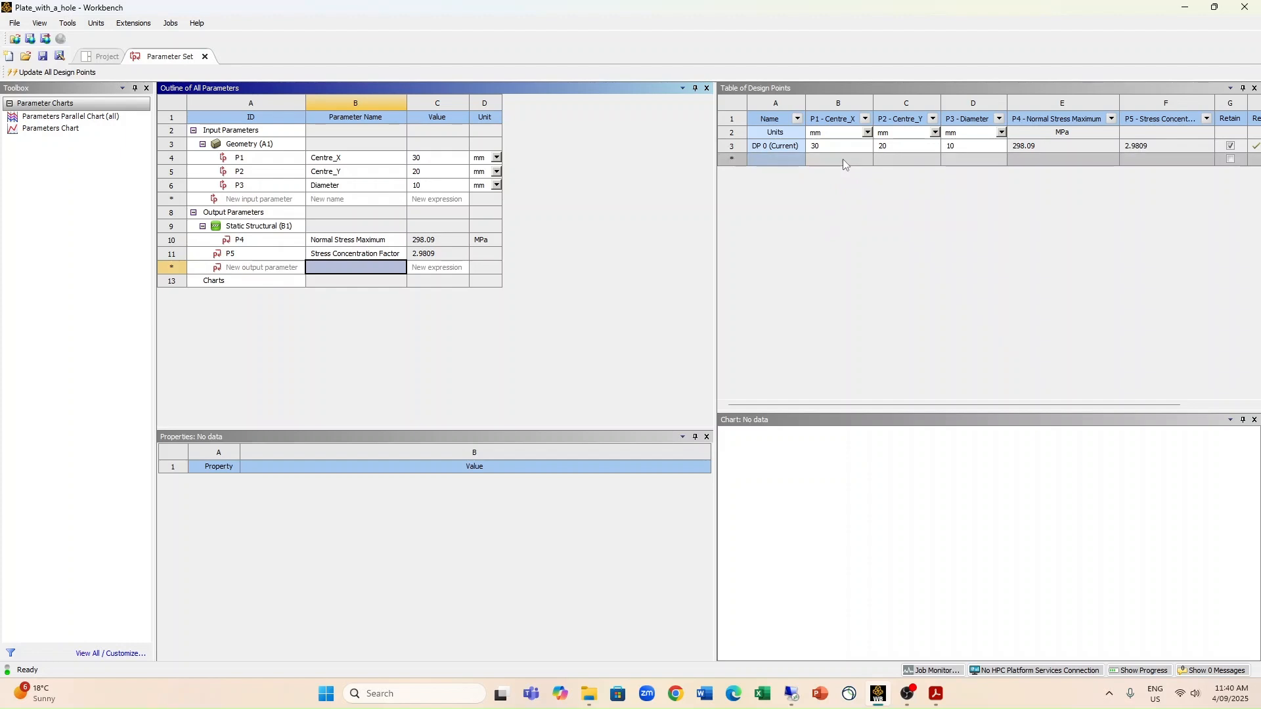
Step: Add a second design point with the hole diameter set to 20 mm
left_click(972, 158)
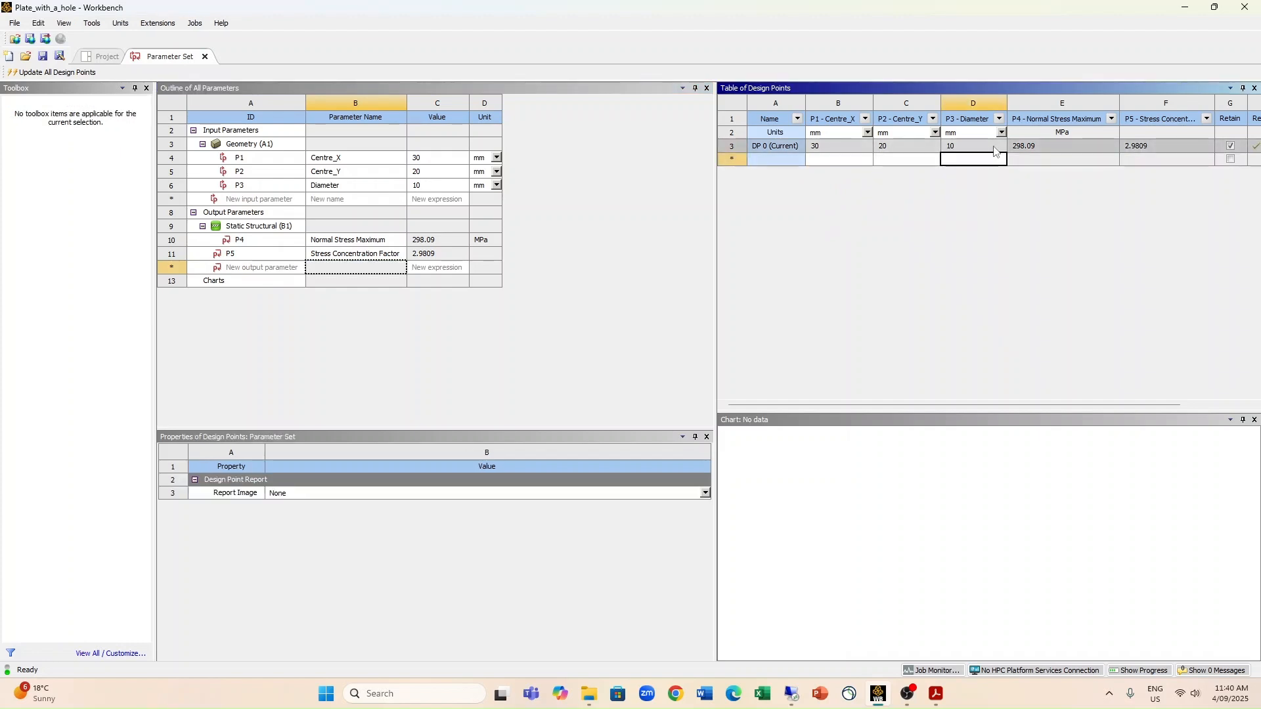
type("20")
key("Return")
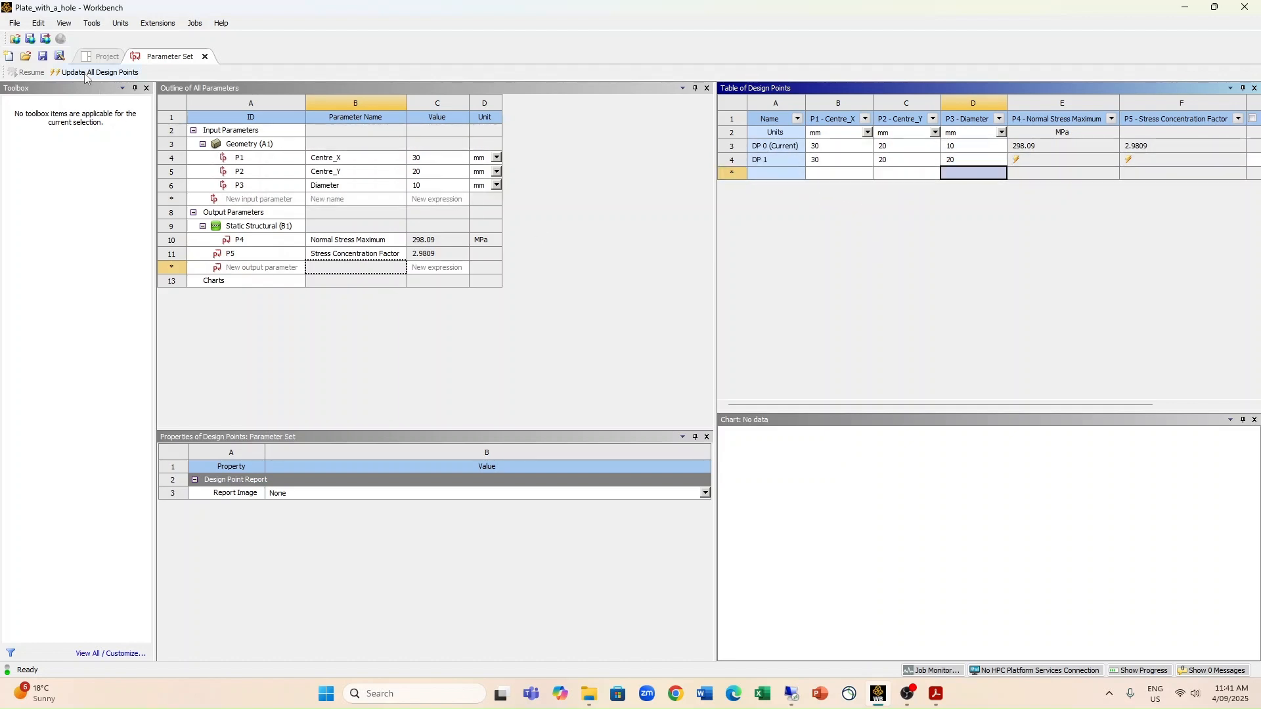
left_click(739, 163)
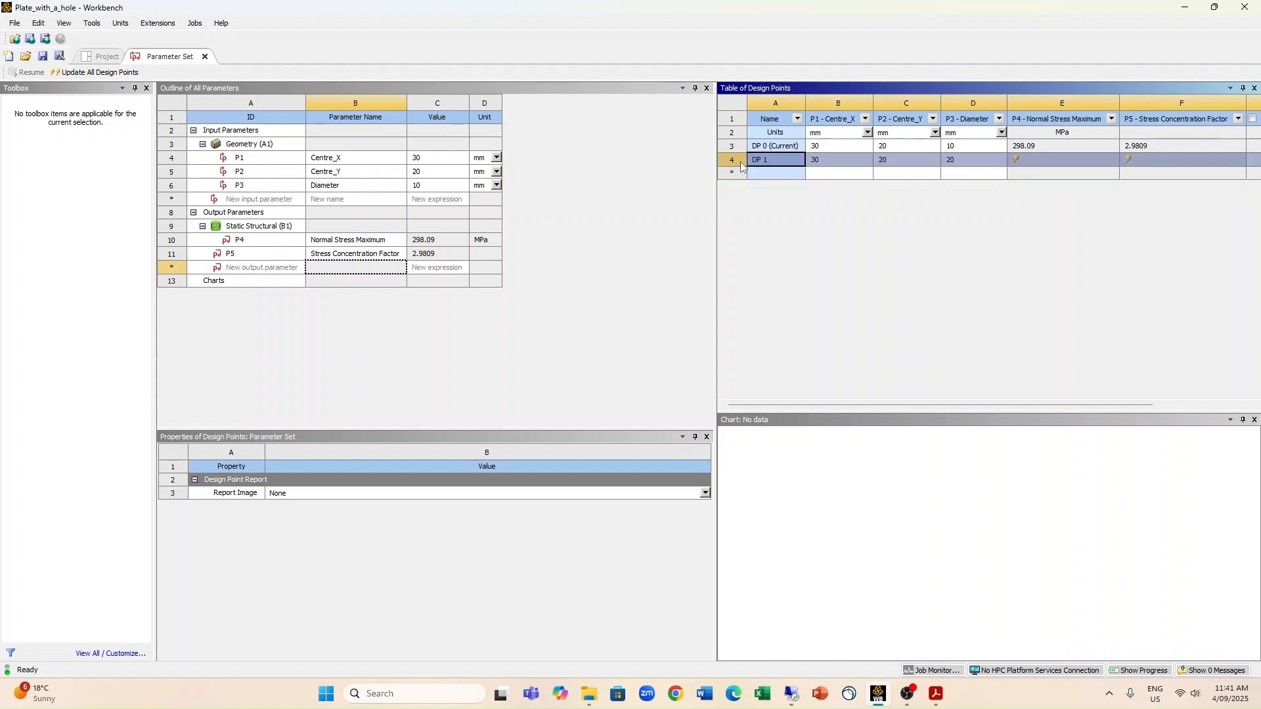
right_click(742, 166)
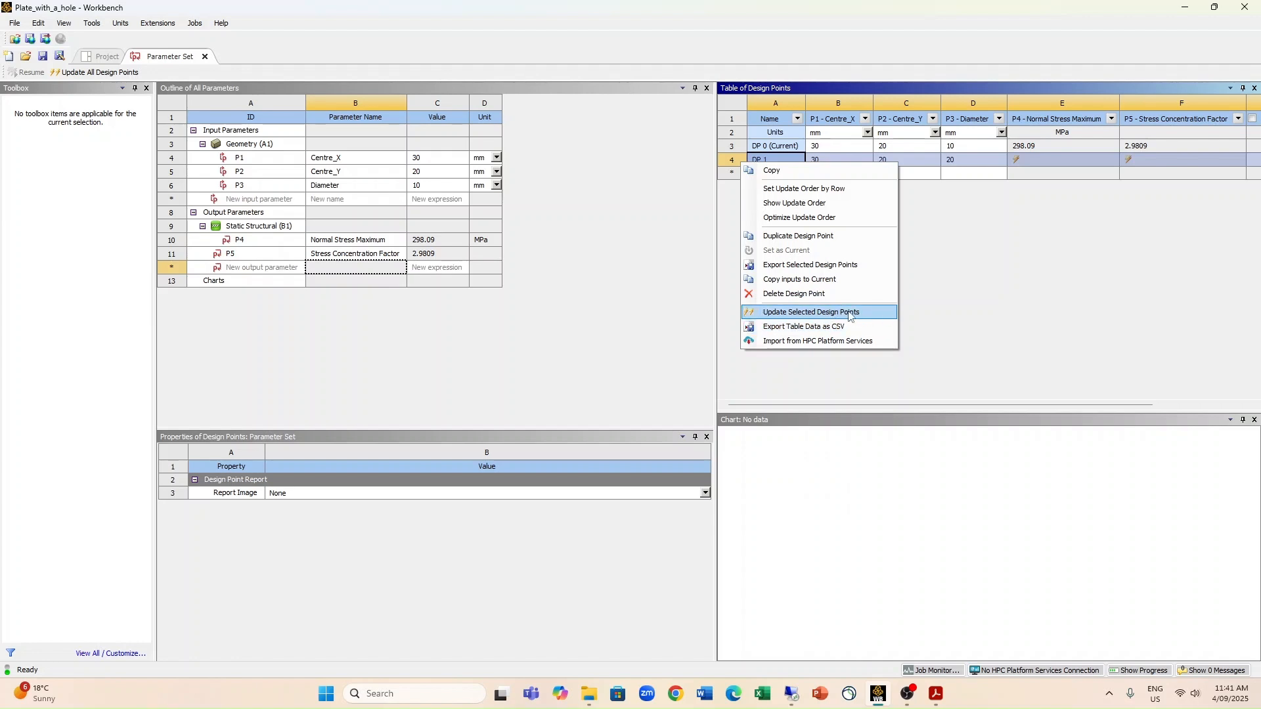
left_click(1148, 281)
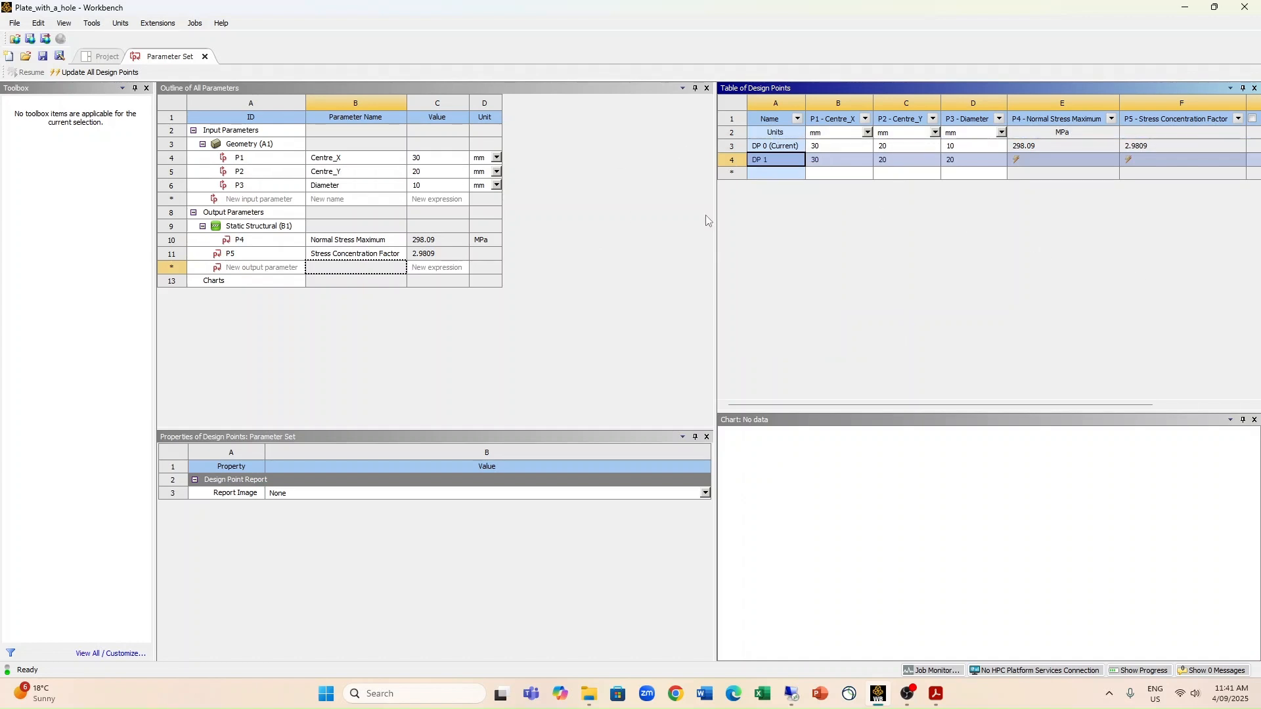
Step: Update all design points and show the progress of the update
left_click(84, 73)
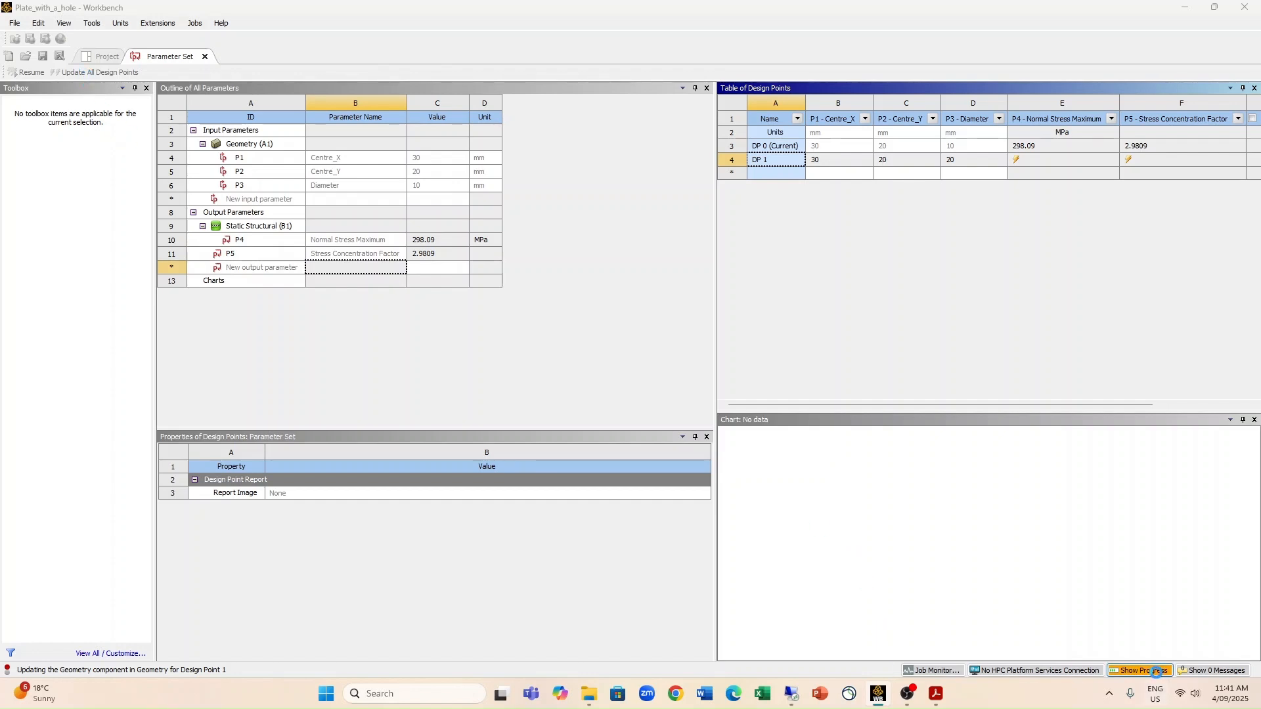
left_click(1154, 670)
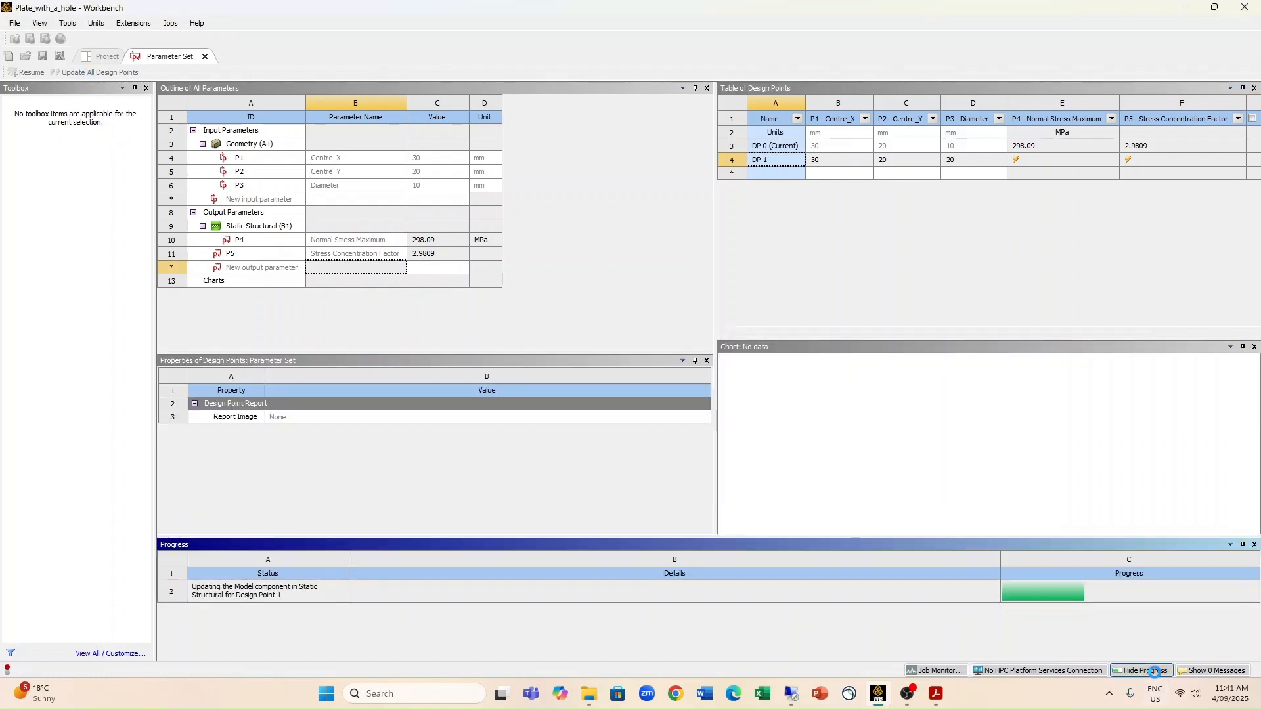